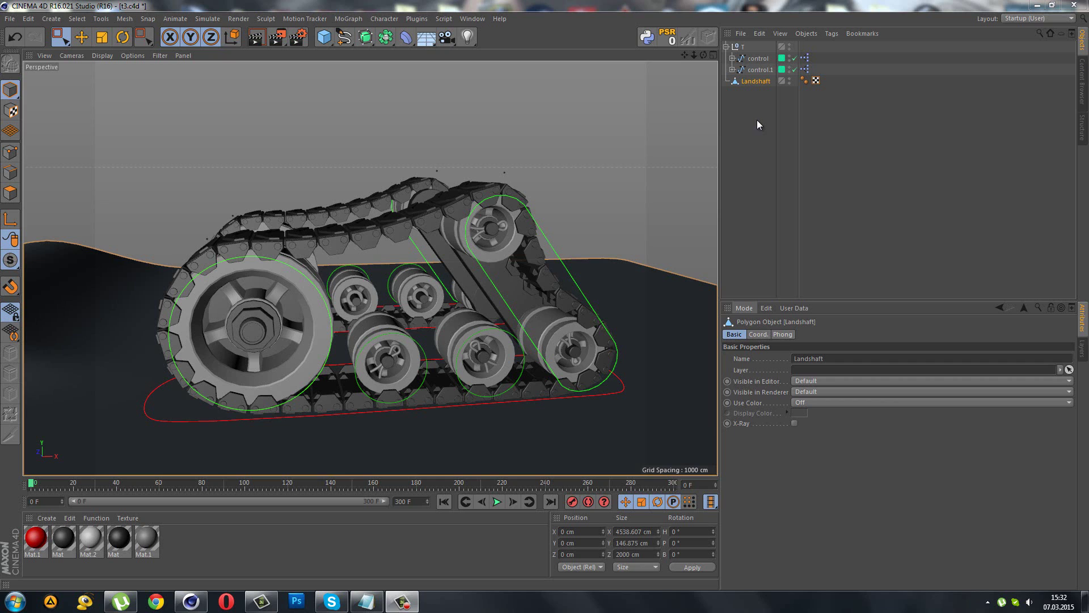
- Select the tank rig's null T and nudge it slightly along X
left_click(756, 118)
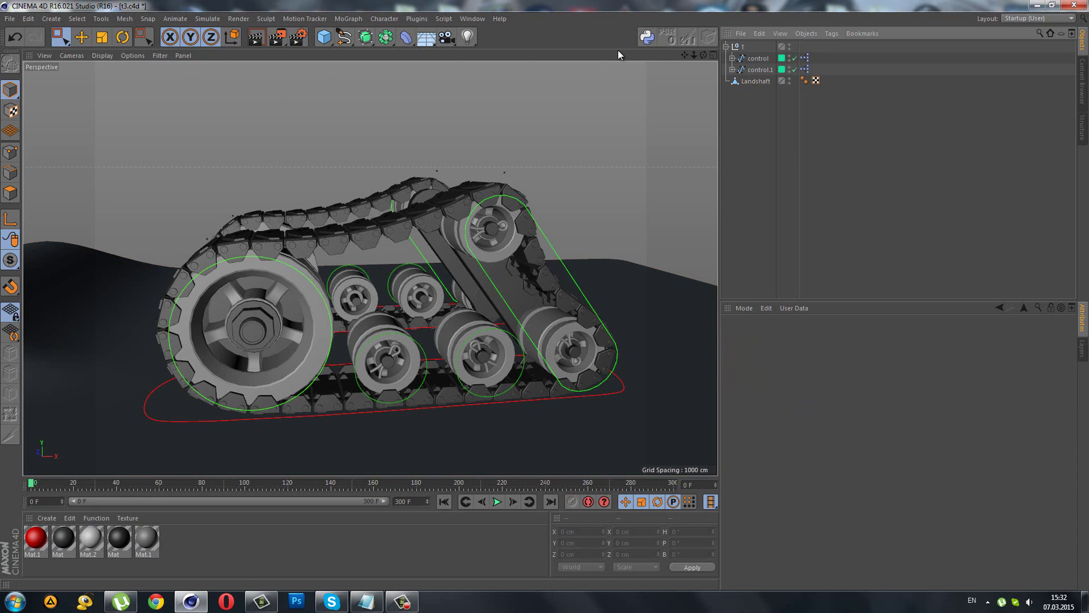
left_click(738, 47)
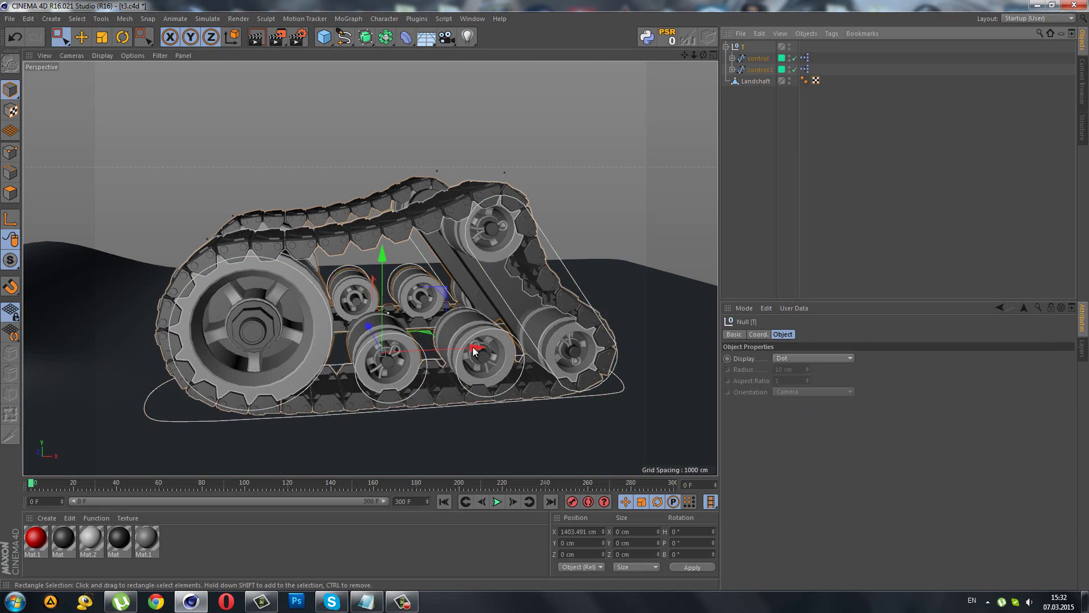
mouse_move(473, 346)
left_mouse_down()
mouse_move(508, 351)
mouse_move(464, 363)
mouse_move(479, 353)
left_mouse_up()
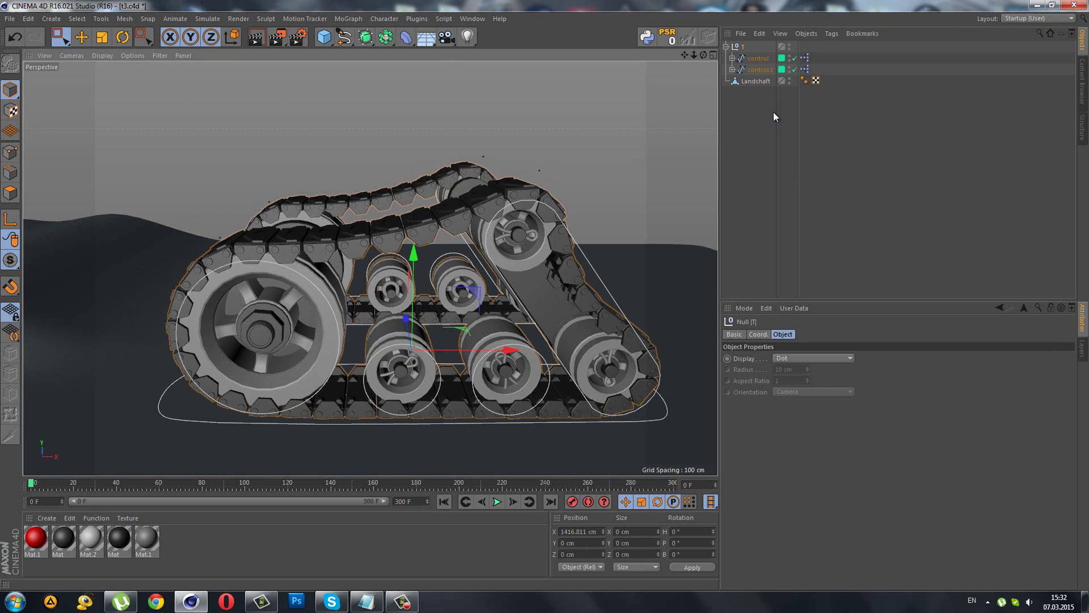
- Hide Landshaft in the viewport, shift the control spline along X, then select the front wheel circle spline
left_click(790, 79)
left_click(196, 425)
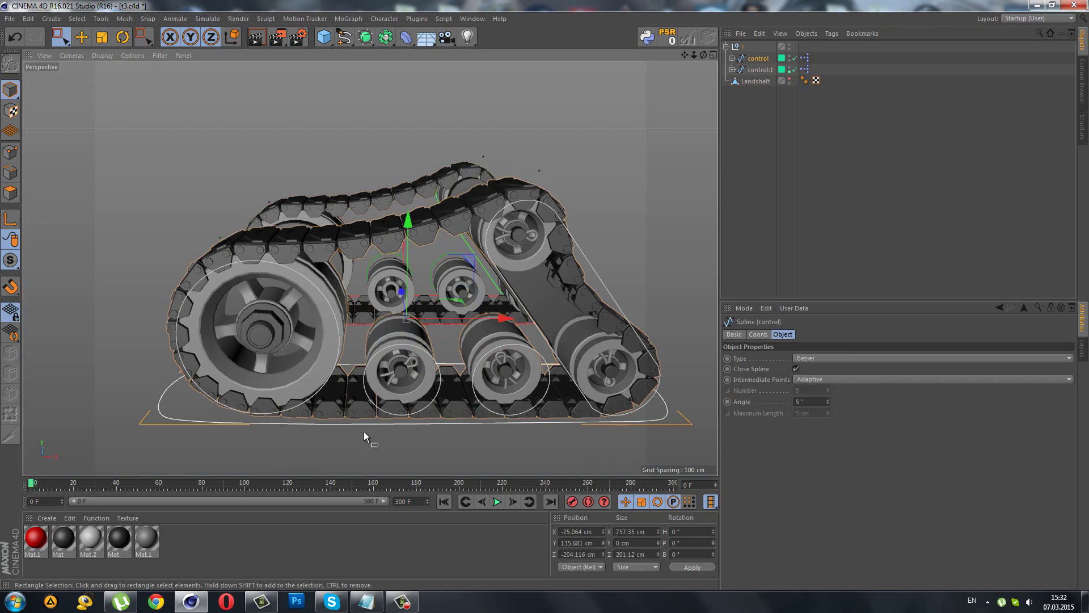
mouse_move(498, 320)
left_mouse_down()
mouse_move(471, 315)
mouse_move(545, 317)
mouse_move(410, 359)
mouse_move(511, 343)
mouse_move(483, 343)
left_mouse_up()
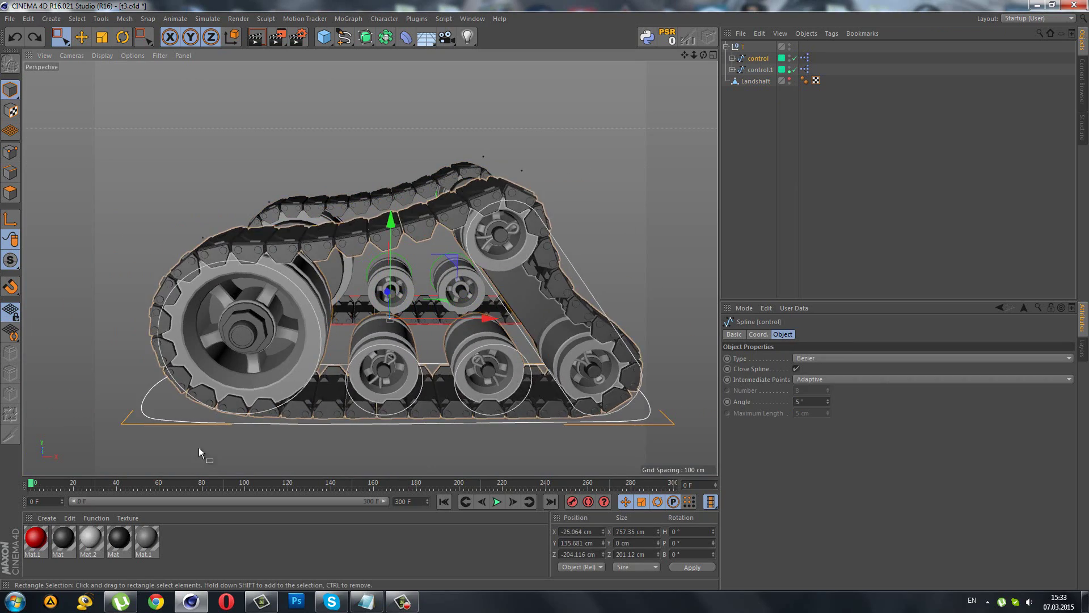
mouse_move(210, 422)
left_mouse_down("alt")
mouse_move(227, 425)
mouse_move(286, 391)
mouse_move(273, 428)
mouse_move(288, 323)
mouse_move(294, 342)
mouse_move(297, 322)
mouse_move(295, 429)
mouse_move(298, 351)
left_mouse_up("alt")
left_click(286, 390)
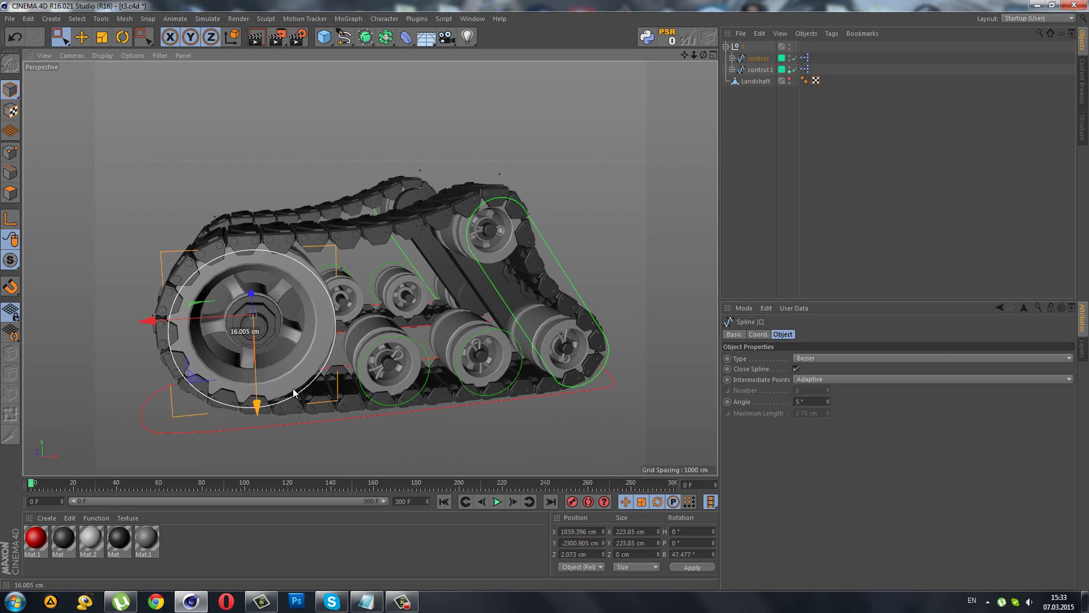
- Test-move the control spline and a road wheel's circle spline, undoing both moves
left_click(272, 426)
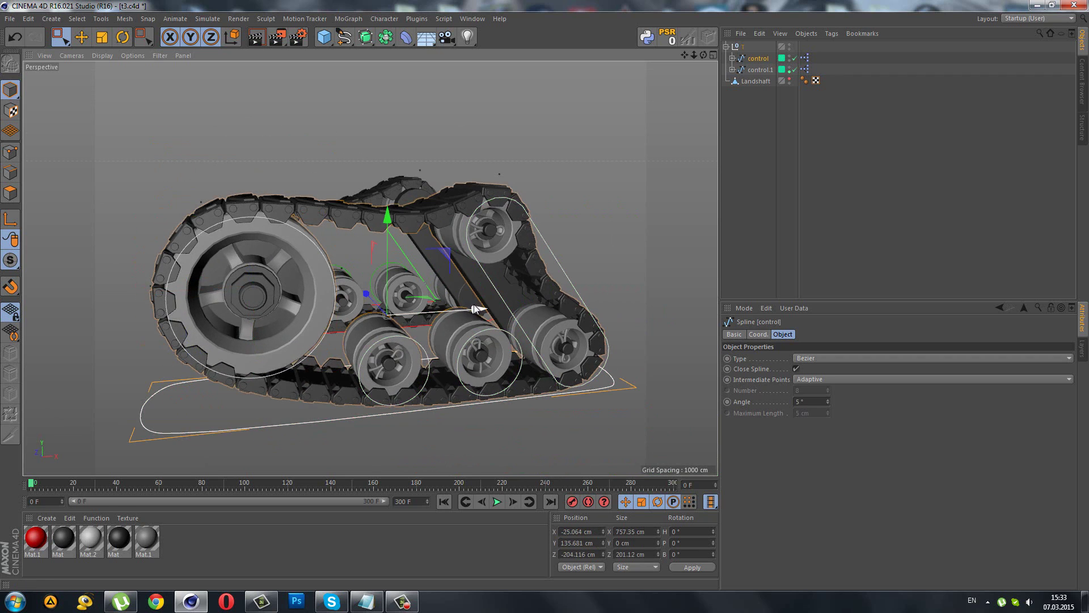
mouse_move(474, 310)
left_mouse_down()
mouse_move(419, 332)
mouse_move(488, 331)
left_mouse_up()
key("ctrl+z")
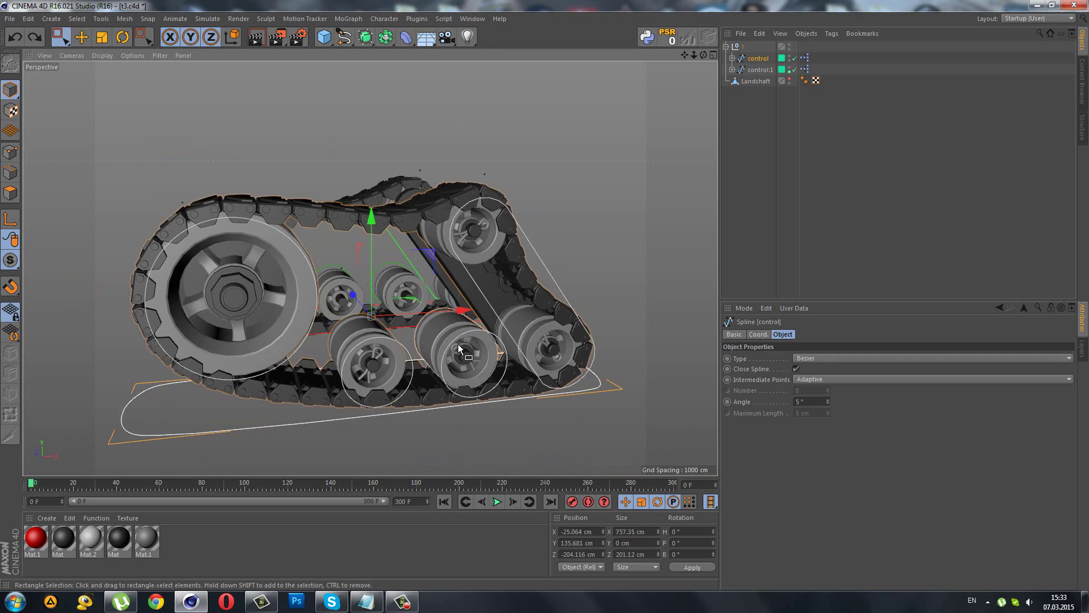
key("ctrl+z")
key("ctrl+z")
left_click_drag(411, 407, 360, 460, "alt")
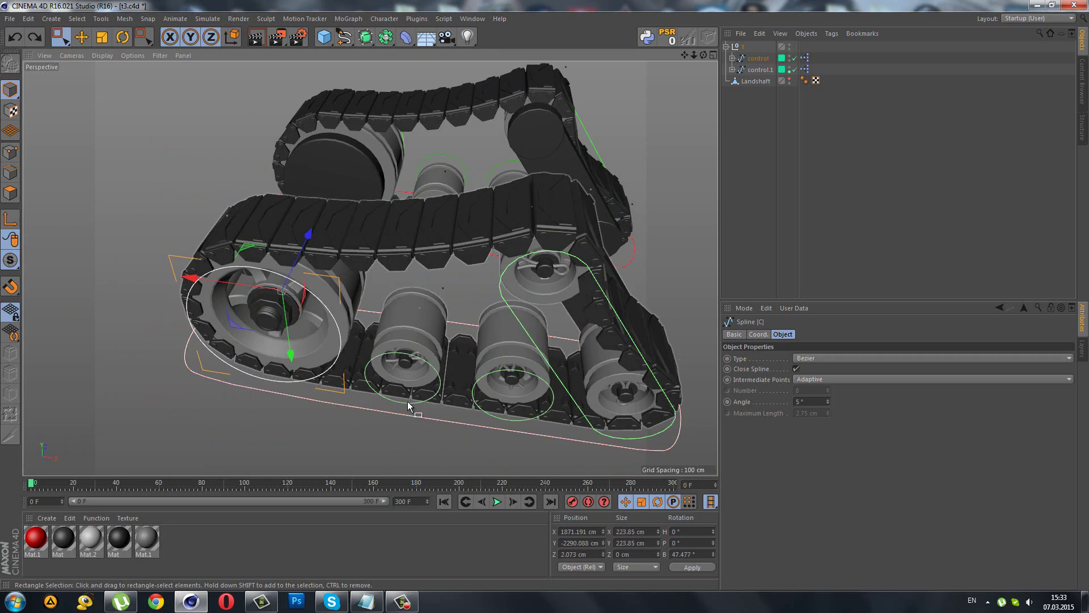
left_click(404, 402)
left_click_drag(396, 420, 402, 250, "alt")
key("ctrl+z")
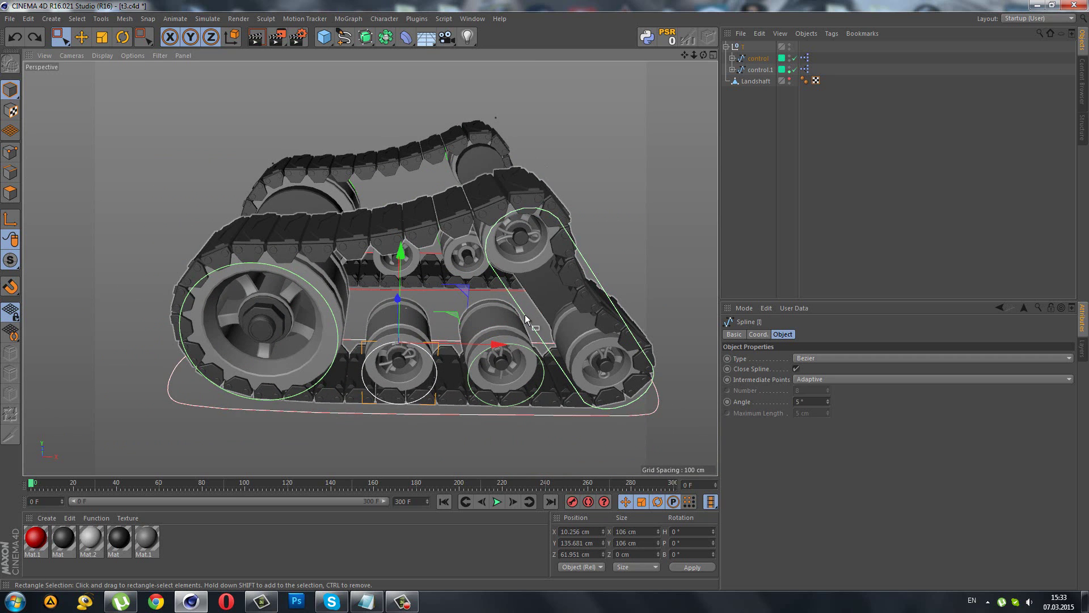
- Tilt the slanted rear spline and move the bottom track, undo both, then select null T
left_click(527, 315)
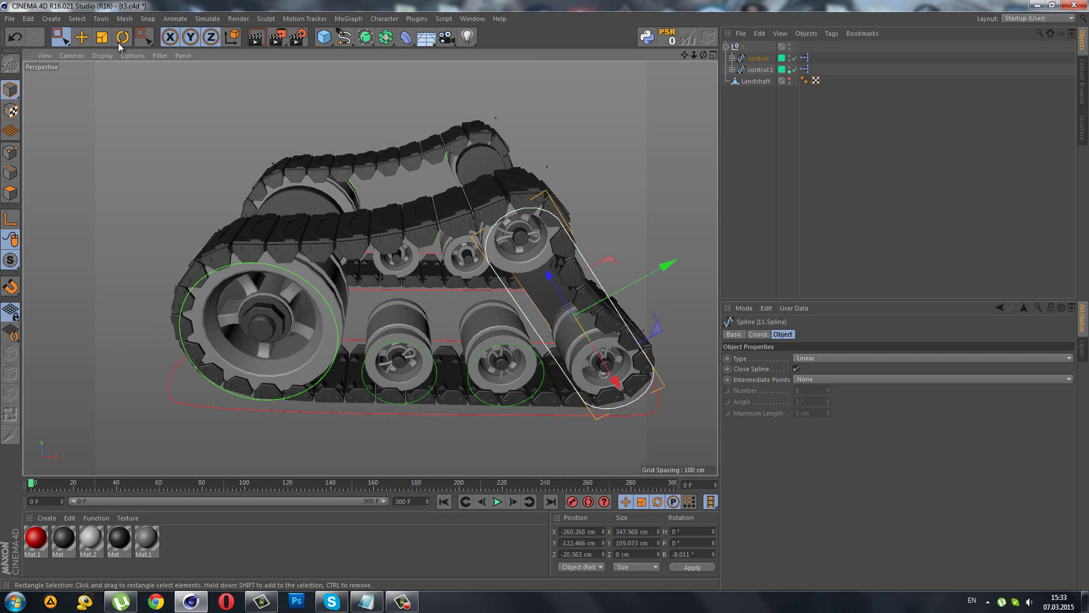
key("r")
mouse_move(577, 265)
left_mouse_down()
mouse_move(570, 253)
mouse_move(564, 261)
mouse_move(632, 339)
left_mouse_up()
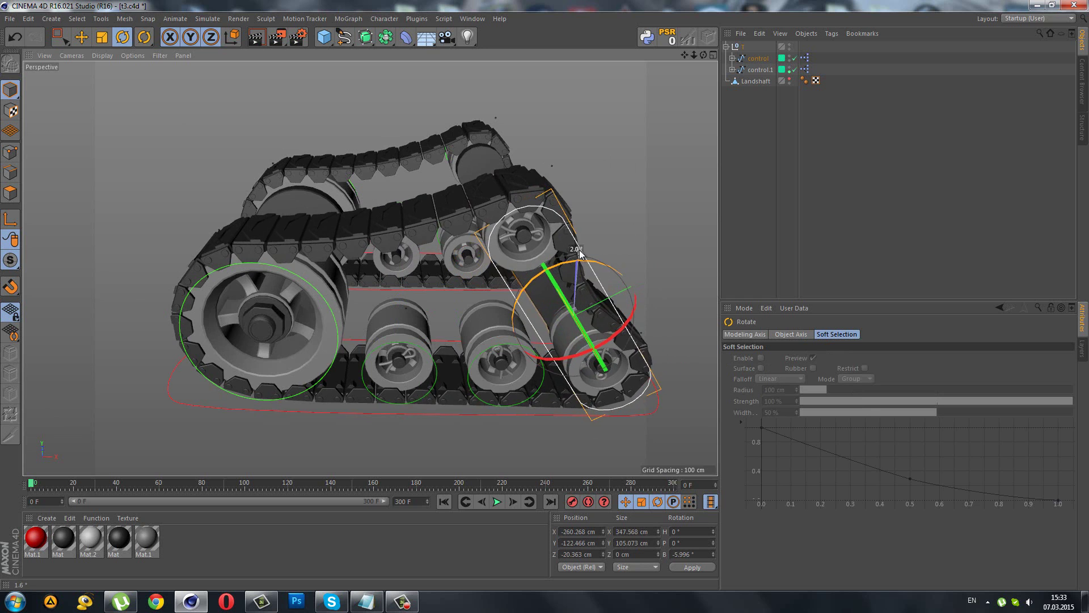
left_click(617, 414)
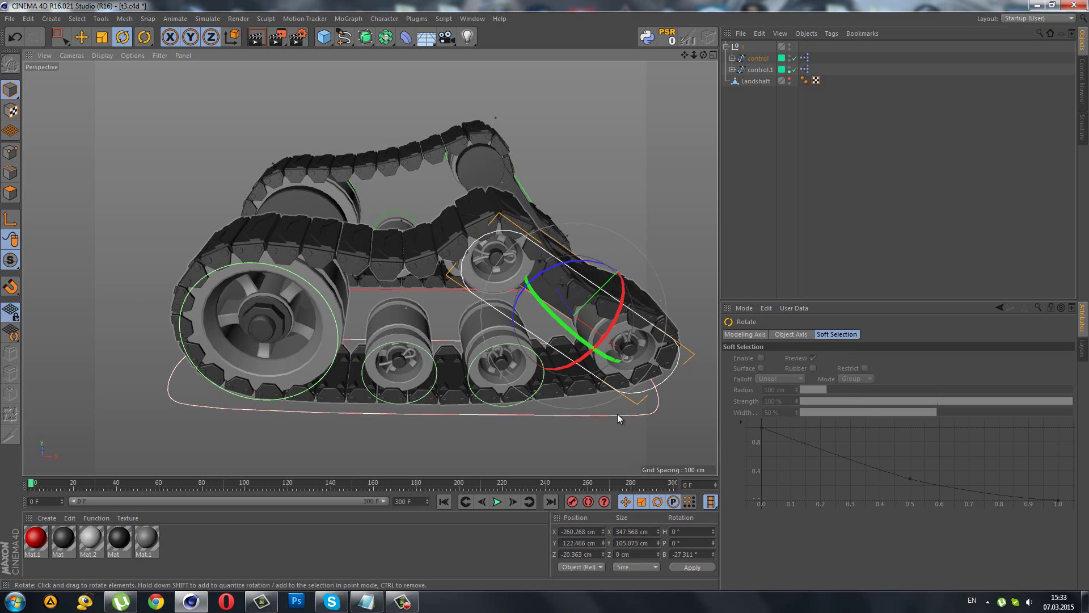
left_click(61, 38)
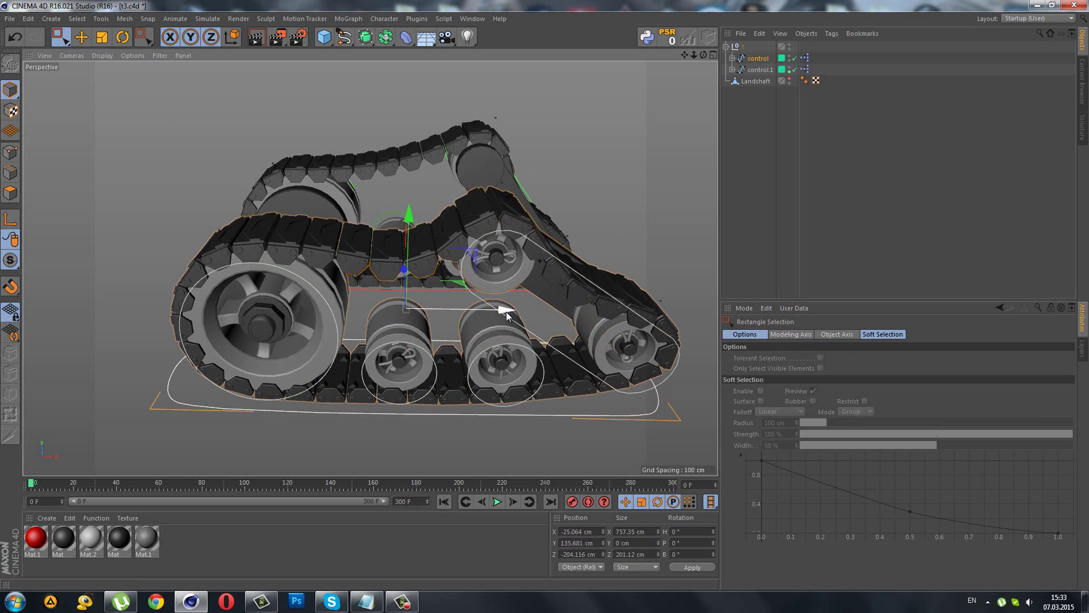
mouse_move(506, 311)
left_mouse_down()
mouse_move(503, 301)
mouse_move(522, 304)
left_mouse_up()
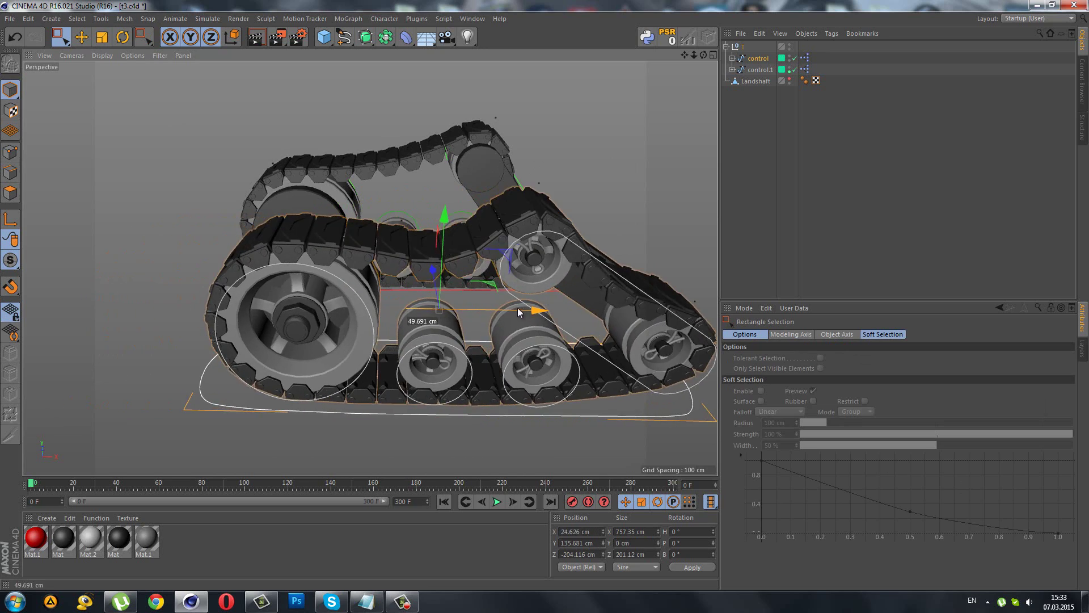
key("ctrl+z")
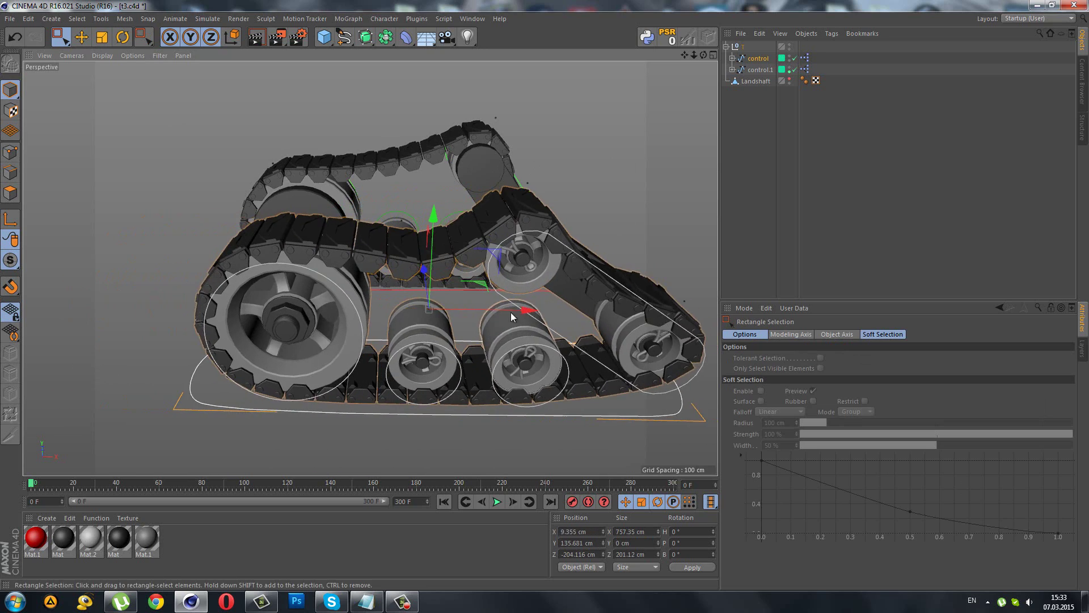
key("ctrl+z")
key("ctrl+z")
key("ctrl+z")
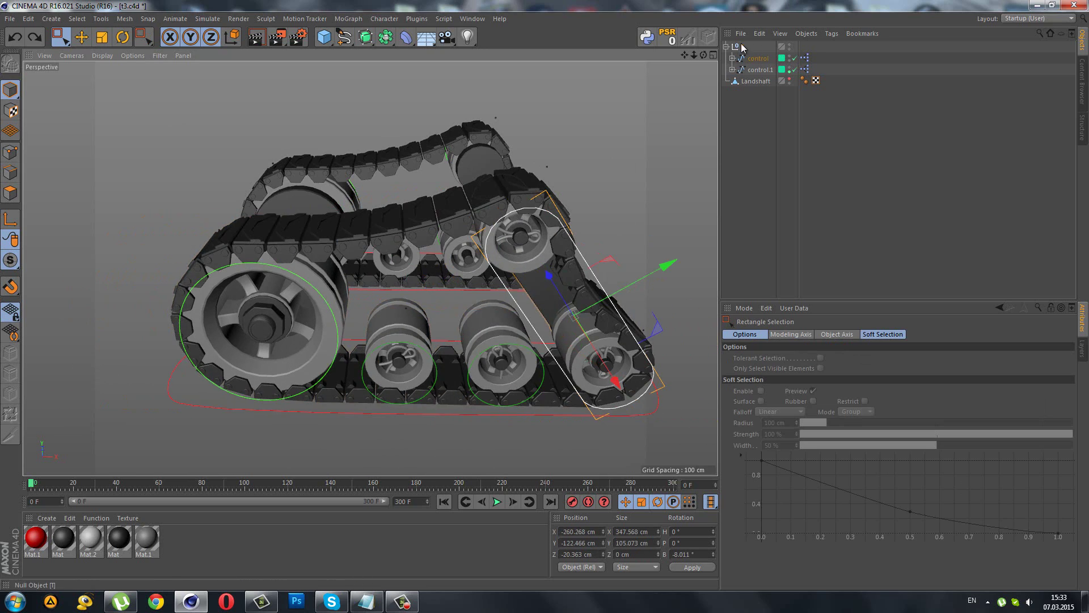
left_click(743, 46)
mouse_move(530, 226)
left_mouse_down("alt")
mouse_move(447, 254)
mouse_move(512, 292)
mouse_move(301, 349)
mouse_move(265, 342)
mouse_move(318, 355)
mouse_move(311, 366)
mouse_move(380, 373)
mouse_move(596, 351)
mouse_move(560, 334)
mouse_move(423, 336)
mouse_move(488, 335)
mouse_move(448, 333)
mouse_move(397, 303)
mouse_move(434, 288)
mouse_move(430, 278)
mouse_move(415, 322)
mouse_move(459, 309)
mouse_move(393, 329)
mouse_move(360, 347)
mouse_move(366, 363)
mouse_move(324, 370)
mouse_move(290, 401)
mouse_move(277, 368)
mouse_move(540, 384)
mouse_move(437, 384)
mouse_move(580, 336)
mouse_move(292, 445)
left_mouse_up("alt")
- Show Landshaft again and drag null T along X and Z onto the hills, to X 456.644 cm
left_click(790, 79)
mouse_move(320, 407)
left_mouse_down("alt")
mouse_move(256, 368)
mouse_move(492, 376)
mouse_move(516, 353)
mouse_move(501, 347)
mouse_move(410, 404)
mouse_move(319, 438)
mouse_move(645, 361)
mouse_move(316, 399)
mouse_move(628, 357)
left_mouse_up("alt")
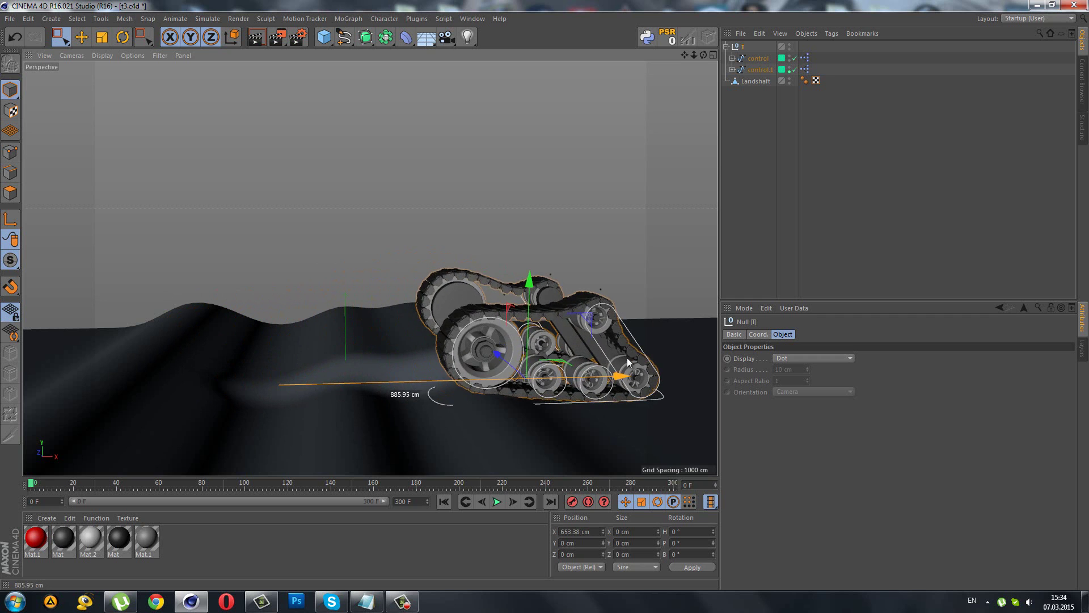
mouse_move(369, 270)
left_mouse_down("alt")
mouse_move(378, 353)
mouse_move(682, 365)
mouse_move(491, 357)
mouse_move(530, 348)
left_mouse_up("alt")
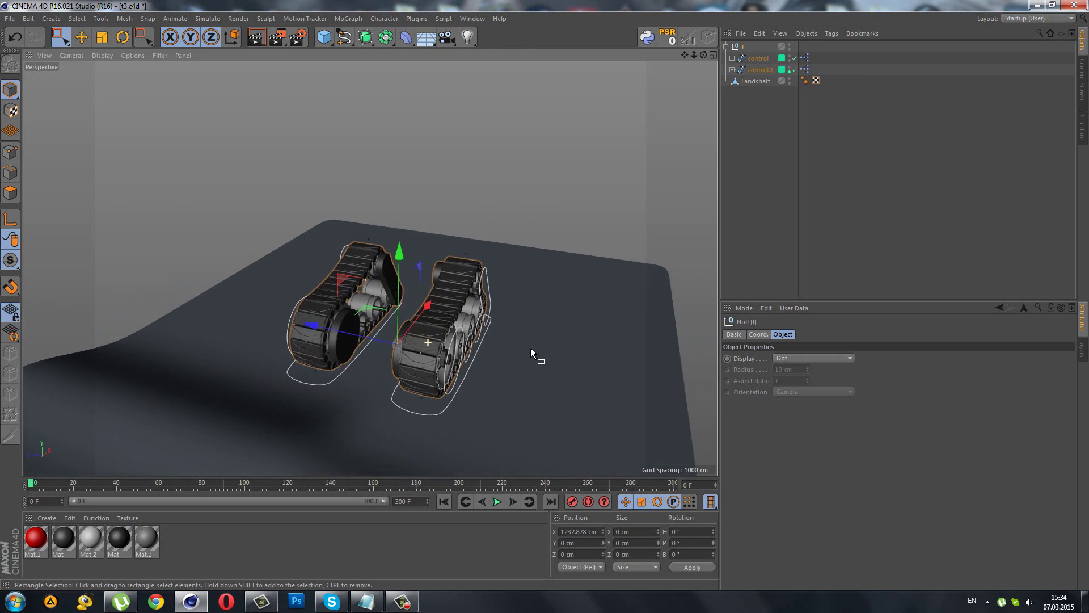
mouse_move(377, 337)
left_mouse_down()
mouse_move(298, 322)
mouse_move(318, 341)
mouse_move(292, 352)
mouse_move(370, 365)
mouse_move(457, 343)
mouse_move(235, 364)
mouse_move(381, 287)
mouse_move(272, 340)
mouse_move(309, 332)
mouse_move(143, 381)
mouse_move(186, 379)
mouse_move(137, 369)
mouse_move(268, 383)
mouse_move(135, 376)
mouse_move(266, 372)
mouse_move(250, 380)
mouse_move(207, 373)
mouse_move(321, 357)
mouse_move(335, 342)
mouse_move(264, 396)
mouse_move(213, 378)
mouse_move(182, 382)
mouse_move(412, 400)
mouse_move(308, 404)
mouse_move(571, 389)
mouse_move(489, 389)
mouse_move(458, 431)
mouse_move(437, 431)
left_mouse_up()
- Render a test image of the tank on the terrain, then orbit back in the editor view
scroll(457, 431, "up", 3)
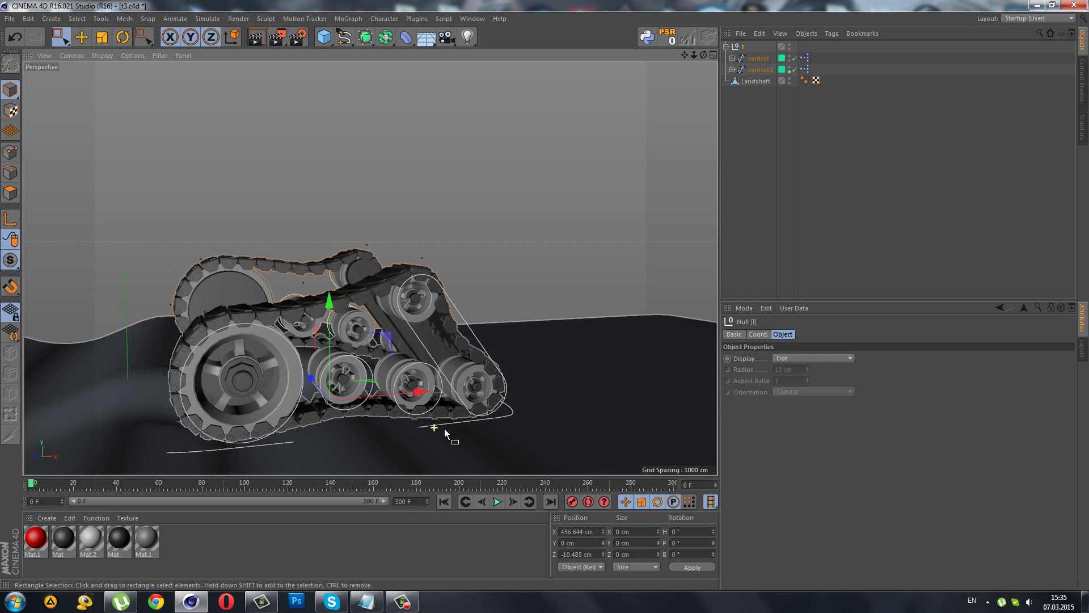
left_click(257, 41)
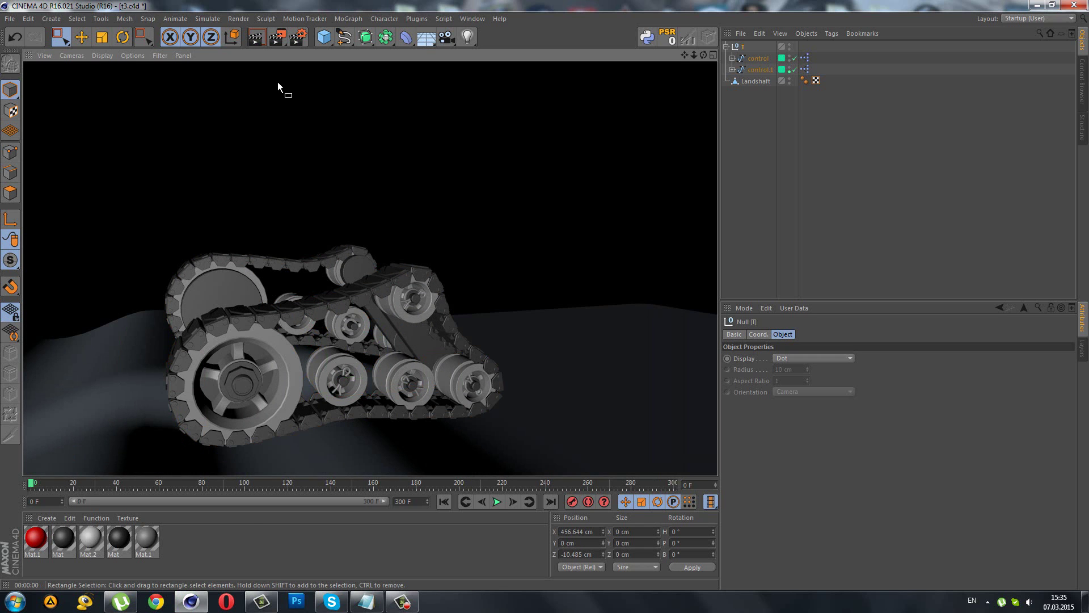
mouse_move(351, 224)
left_mouse_down("alt")
mouse_move(343, 230)
mouse_move(452, 348)
mouse_move(434, 329)
mouse_move(549, 313)
mouse_move(681, 321)
left_mouse_up("alt")
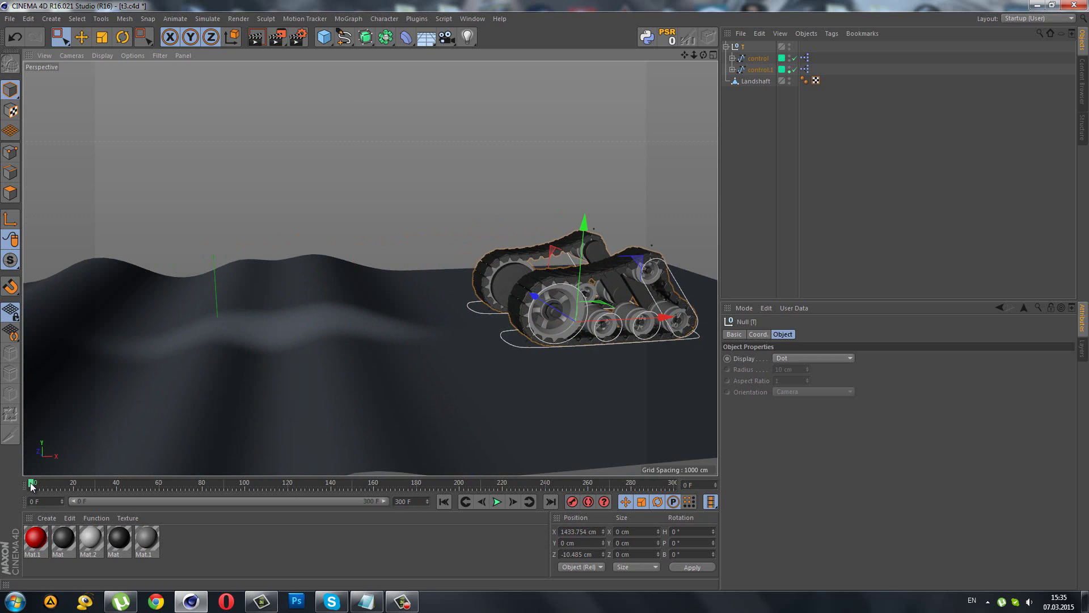
- At frame 204, move the tank left along X and record a position keyframe
left_click_drag(32, 484, 259, 500)
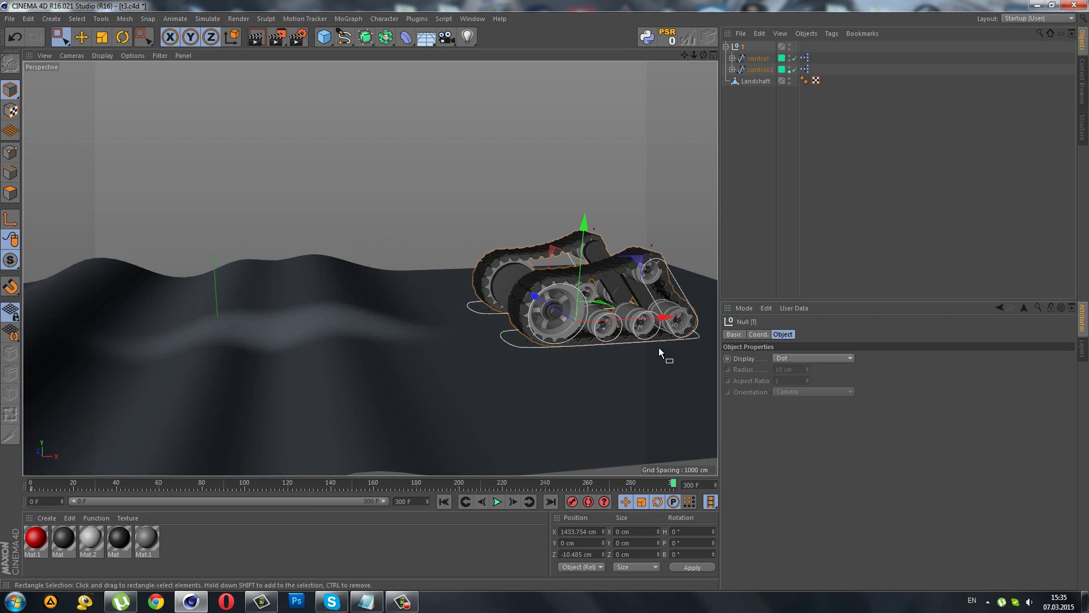
left_click(468, 487)
left_click_drag(653, 322, 364, 384)
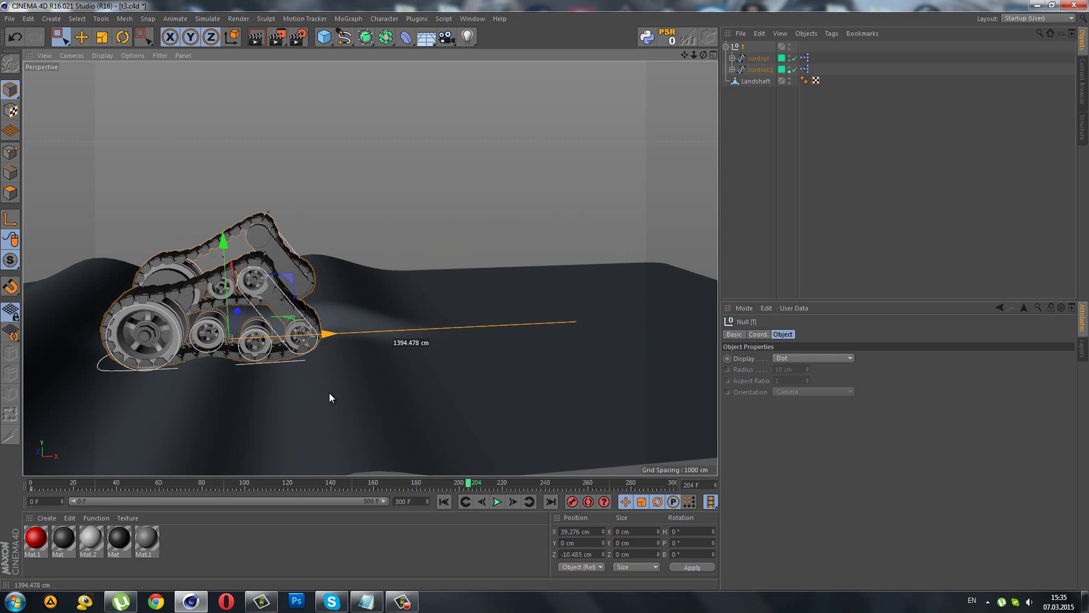
left_click_drag(364, 384, 329, 407)
left_click(572, 502)
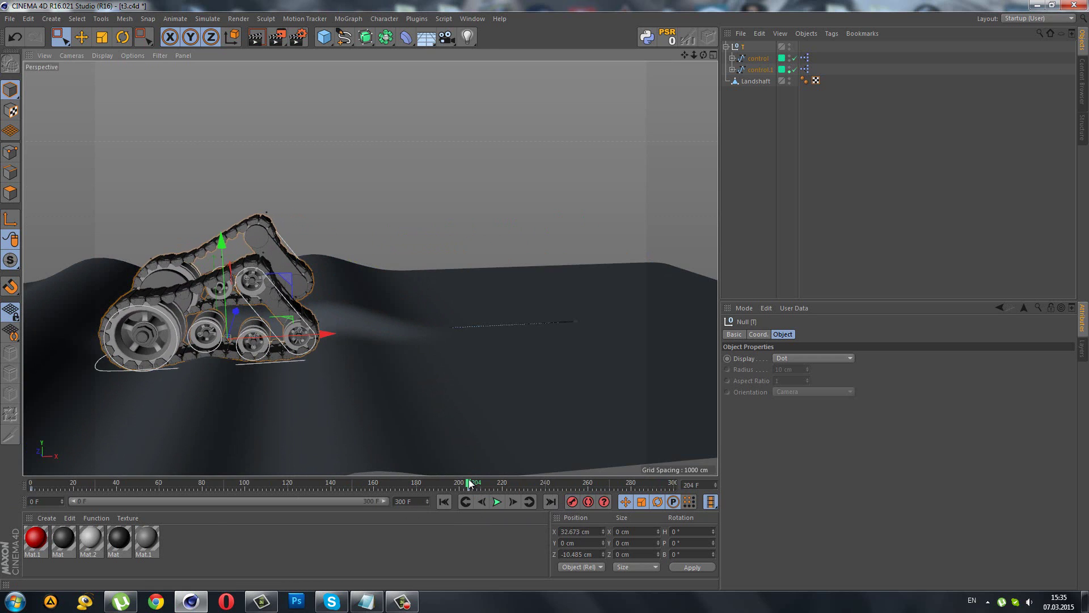
- At frame 300, shift the tank right along X, then play the animation from the start
left_click_drag(485, 484, 730, 490)
left_click_drag(328, 334, 602, 321)
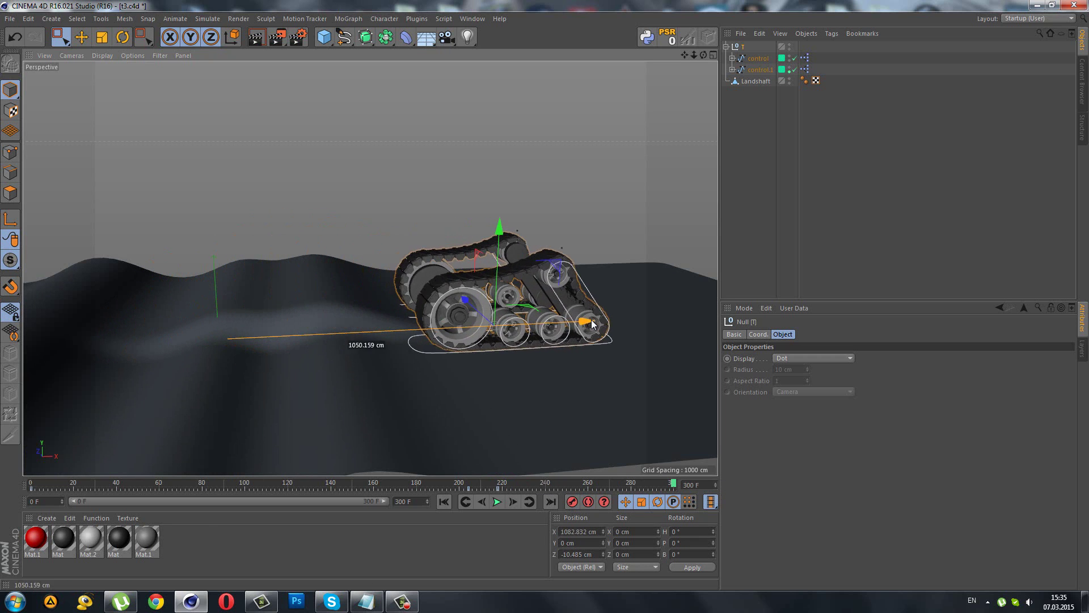
left_click(443, 501)
left_click(496, 502)
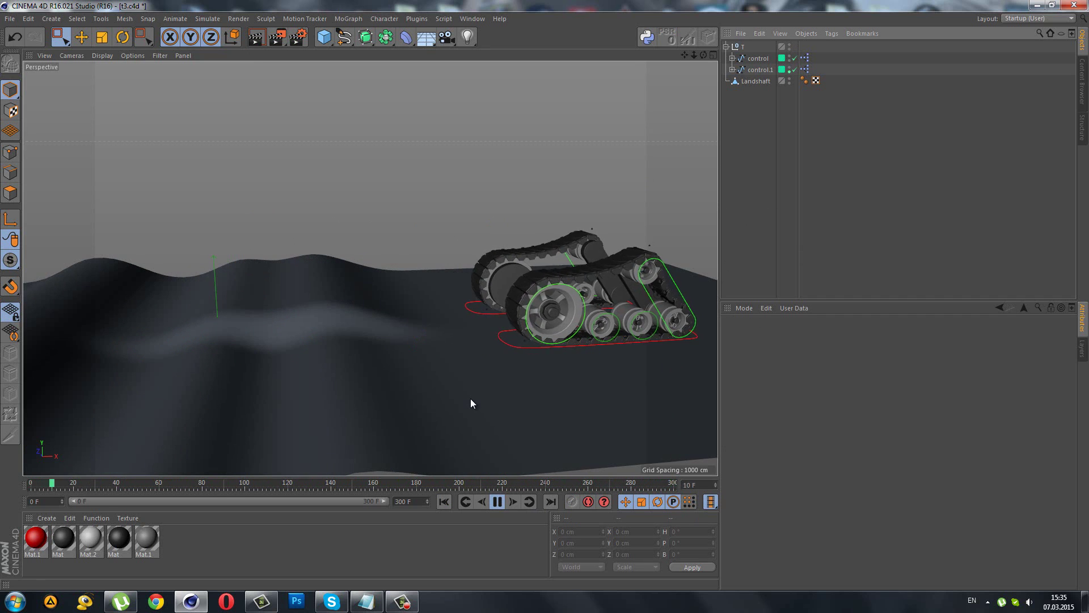
- Stop playback at frame 0 and drag null T left along X to 522.431 cm
left_click(497, 501)
left_click(448, 504)
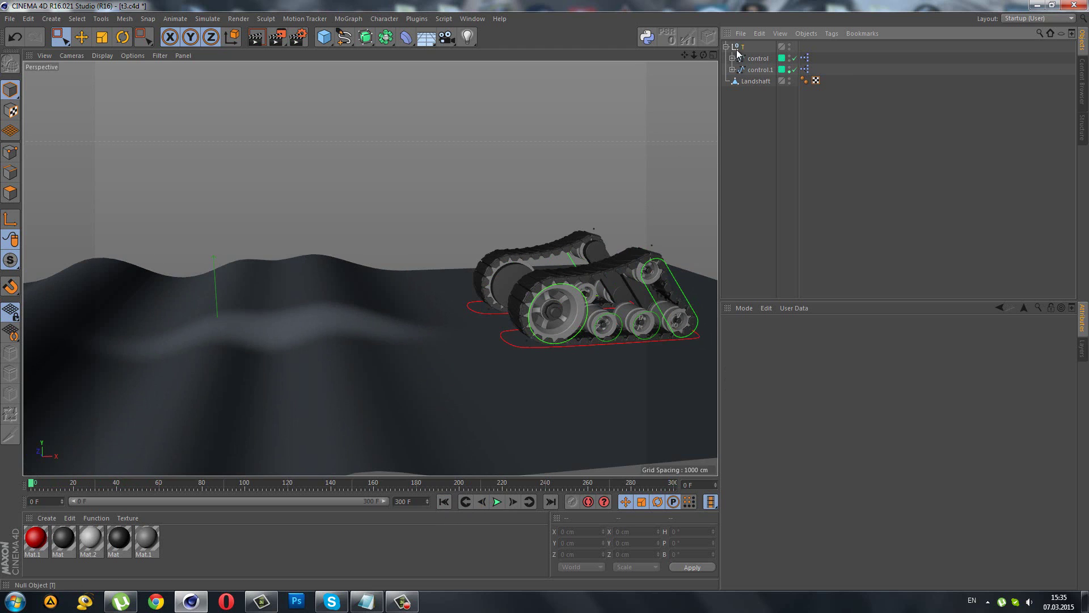
left_click(675, 318)
mouse_move(675, 318)
left_mouse_down()
mouse_move(453, 356)
mouse_move(377, 350)
mouse_move(543, 252)
mouse_move(437, 324)
left_mouse_up()
scroll(312, 327, "up", 2)
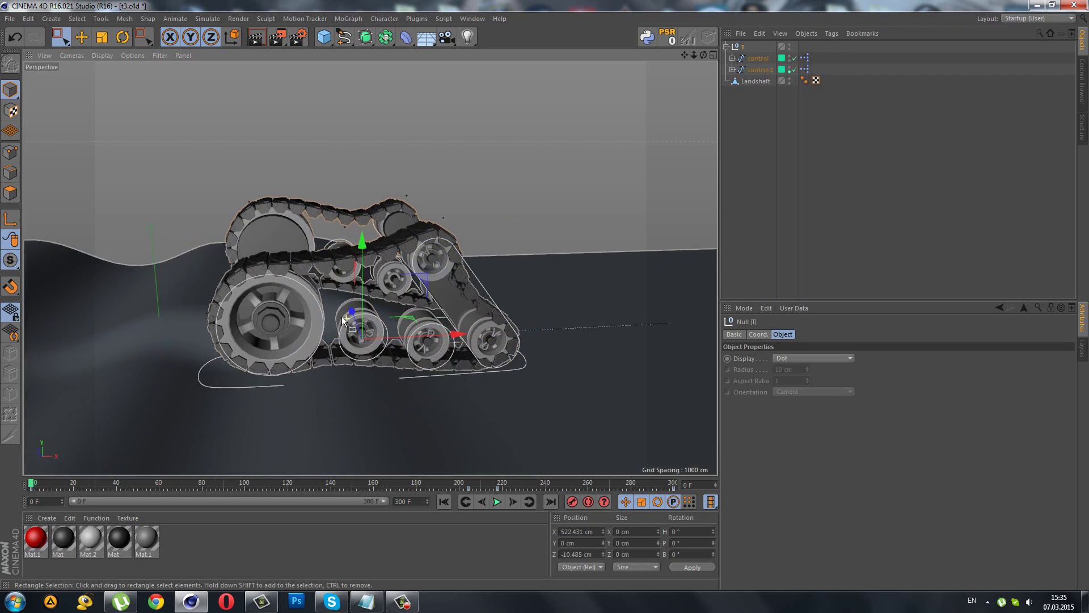
scroll(311, 327, "up", 2)
mouse_move(311, 327)
left_mouse_down("alt")
mouse_move(330, 302)
mouse_move(631, 291)
left_mouse_up("alt")
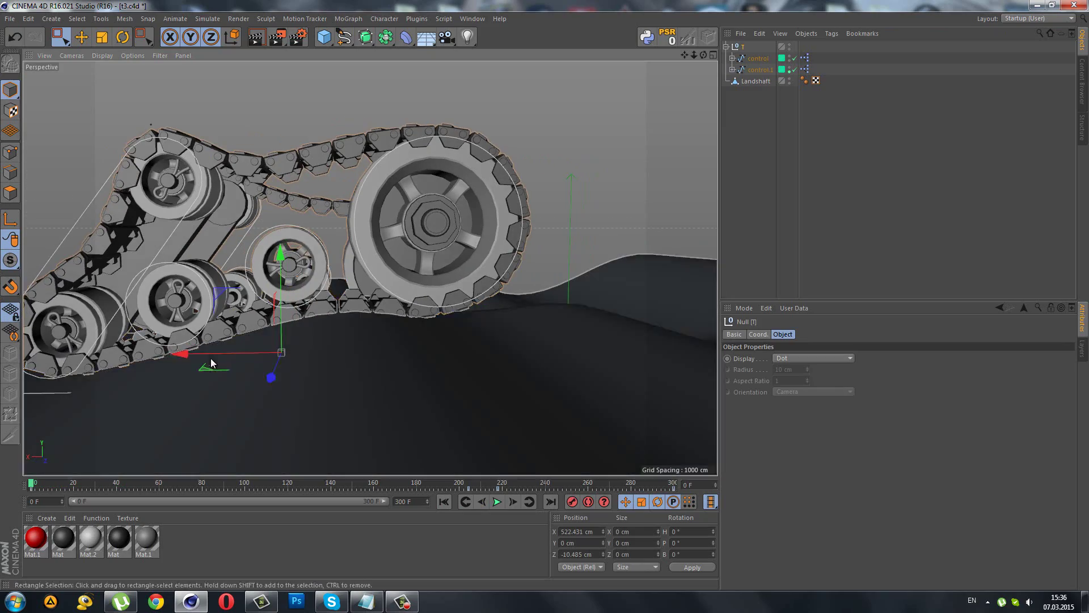
left_click_drag(213, 363, 178, 374)
mouse_move(246, 353)
left_mouse_down()
mouse_move(340, 332)
mouse_move(287, 353)
mouse_move(436, 357)
mouse_move(291, 373)
mouse_move(315, 333)
left_mouse_up()
scroll(437, 227, "down", 3)
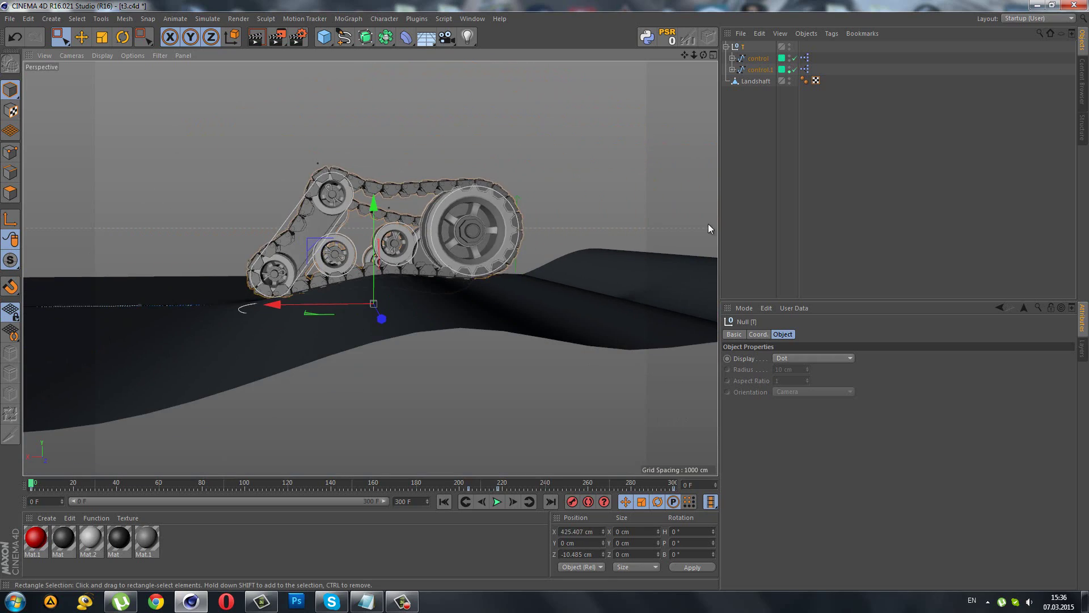
left_click(701, 202)
mouse_move(701, 202)
left_mouse_down("alt")
mouse_move(395, 275)
mouse_move(195, 250)
mouse_move(340, 202)
mouse_move(105, 267)
mouse_move(494, 236)
mouse_move(586, 265)
mouse_move(539, 340)
left_mouse_up("alt")
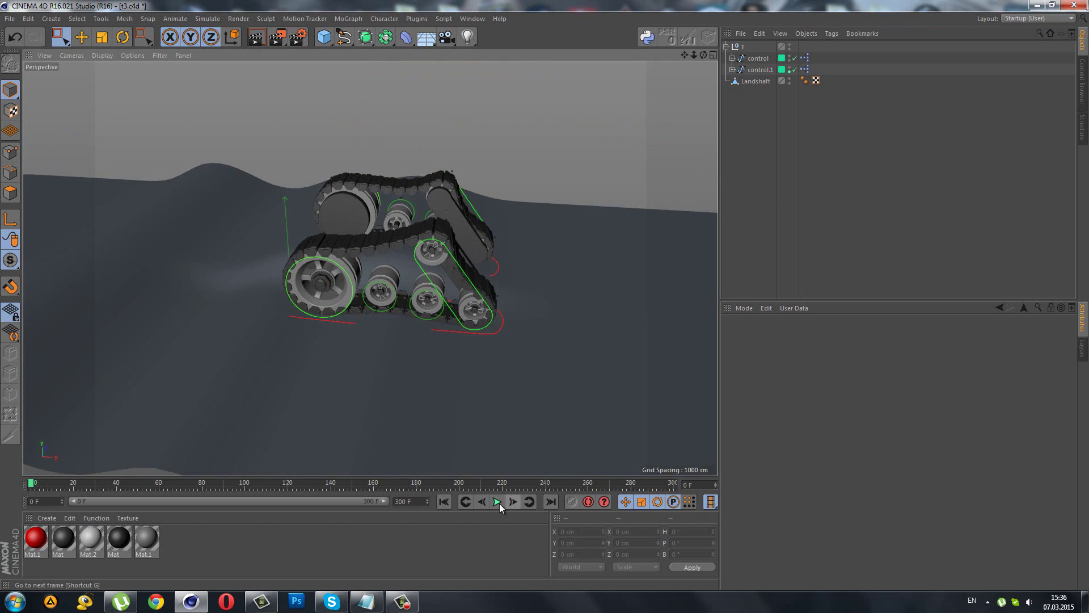
left_click_drag(442, 484, 227, 484)
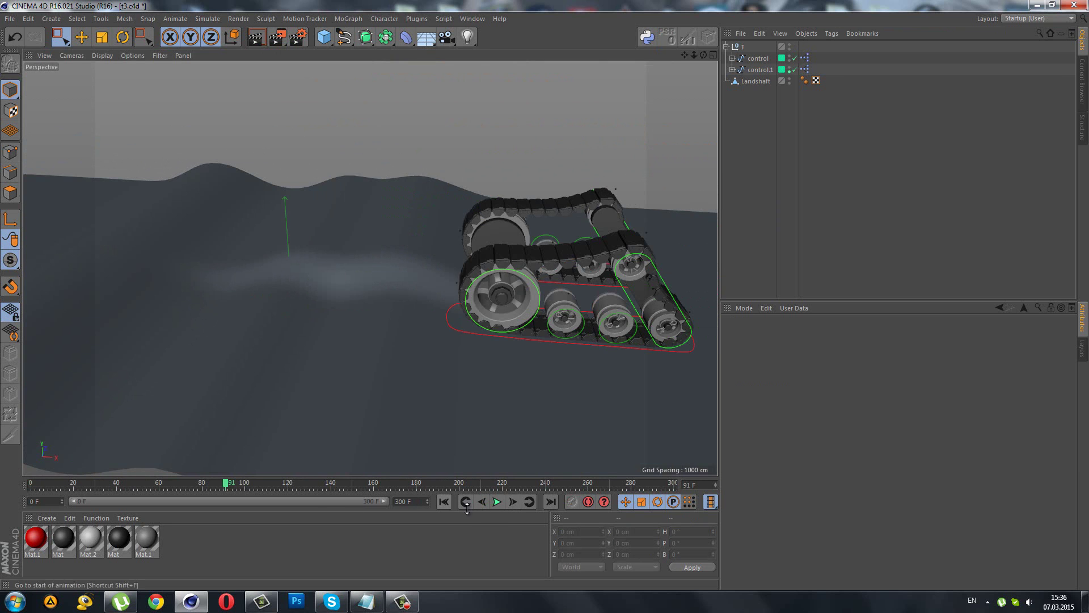
mouse_move(424, 396)
left_mouse_down("alt")
mouse_move(486, 264)
mouse_move(523, 246)
left_mouse_up("alt")
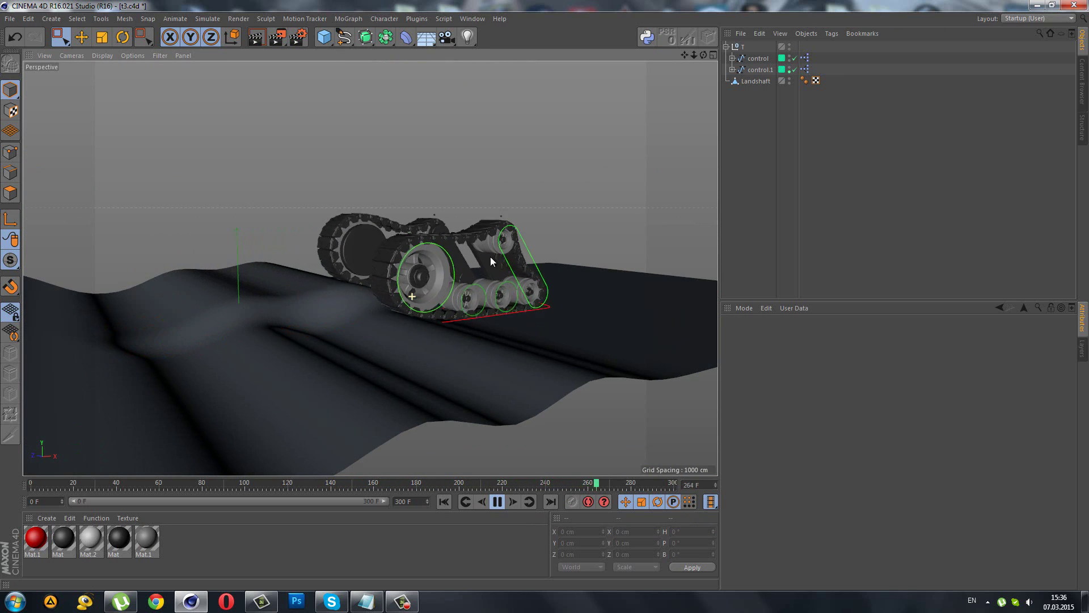
left_click_drag(490, 256, 474, 283, "alt")
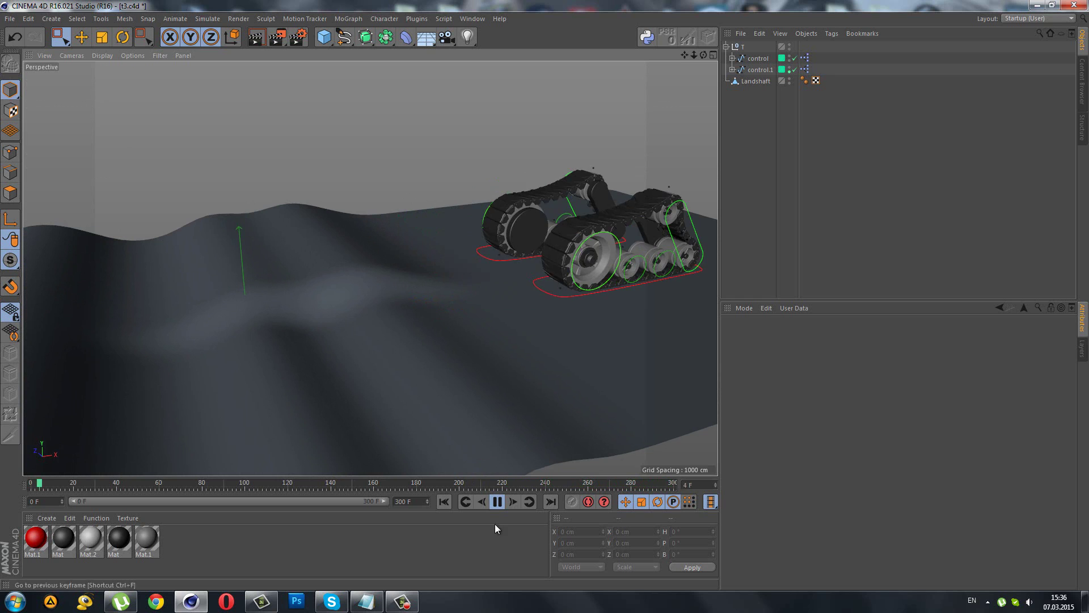
left_click(498, 502)
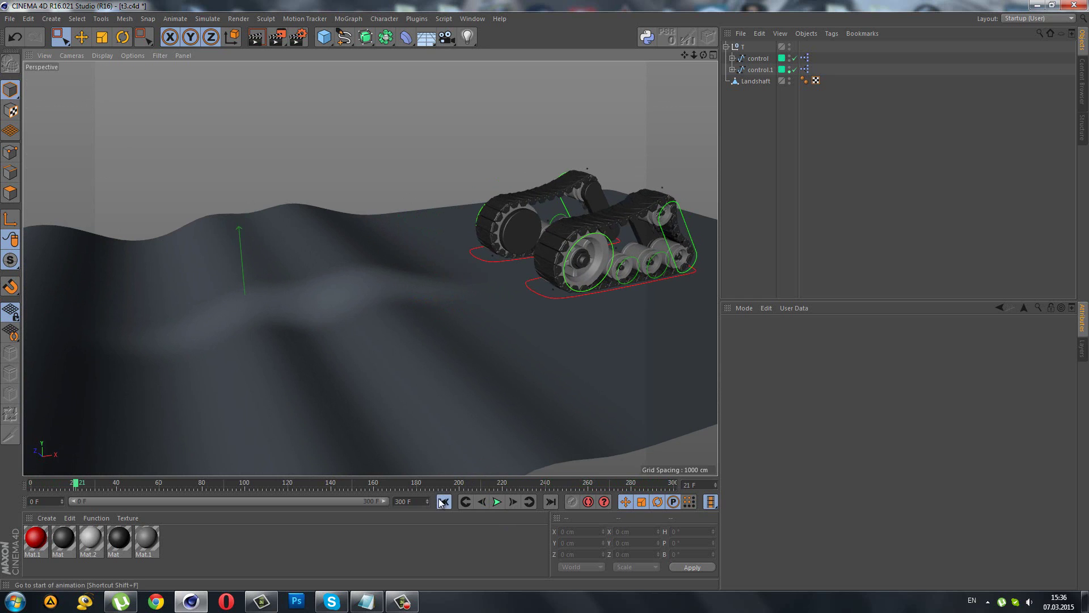
left_click(443, 501)
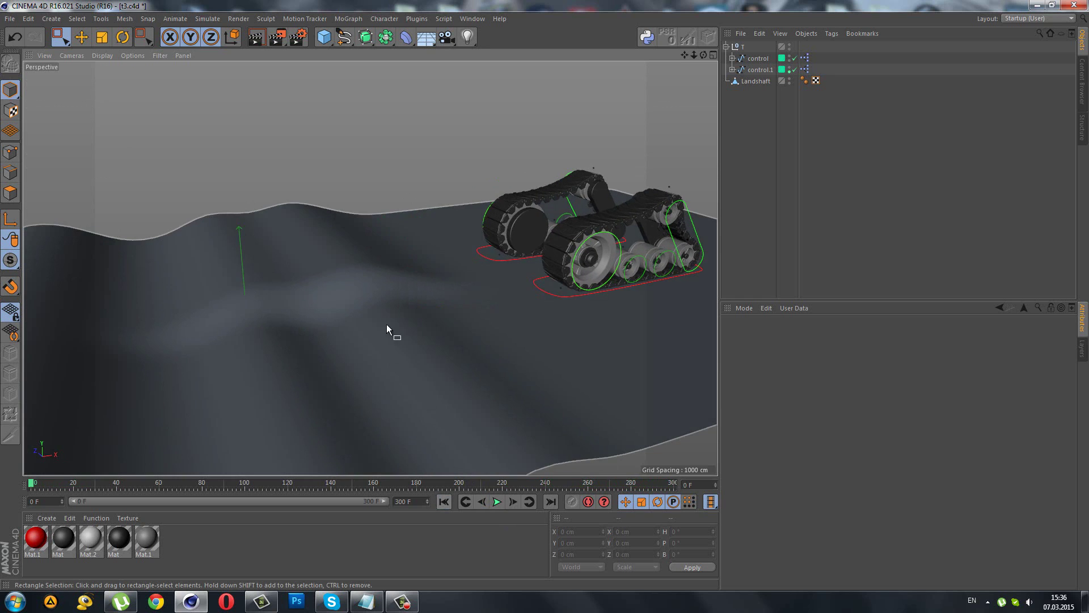
left_click_drag(386, 325, 489, 284, "alt")
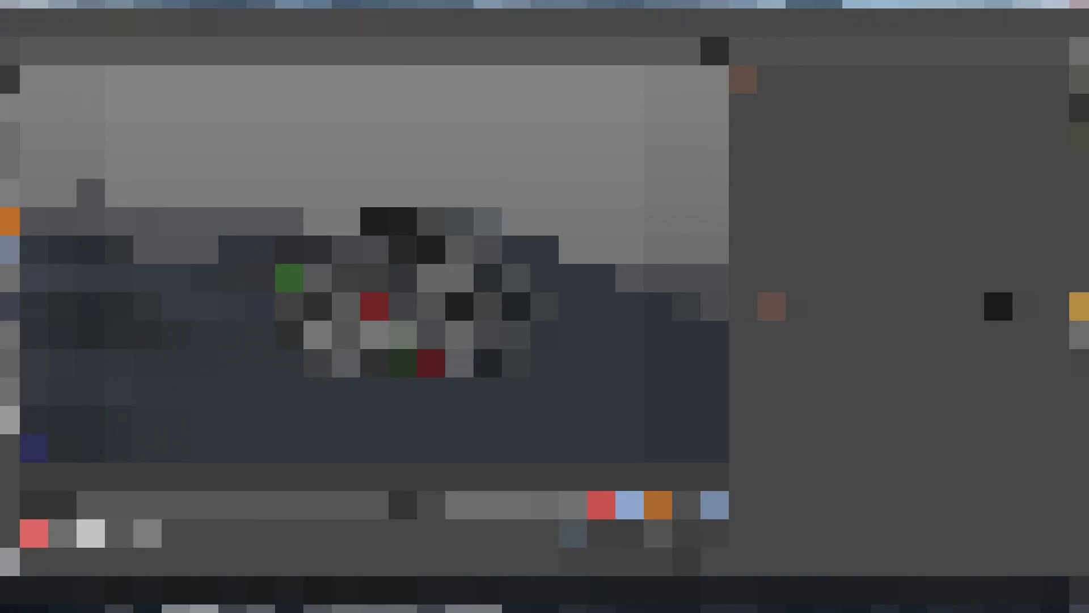
- Delete the Landshaft terrain and add a 4000 × 2000 cm Plane
mouse_move(397, 283)
left_mouse_down("alt")
mouse_move(588, 264)
mouse_move(475, 159)
left_mouse_up("alt")
left_click(588, 264)
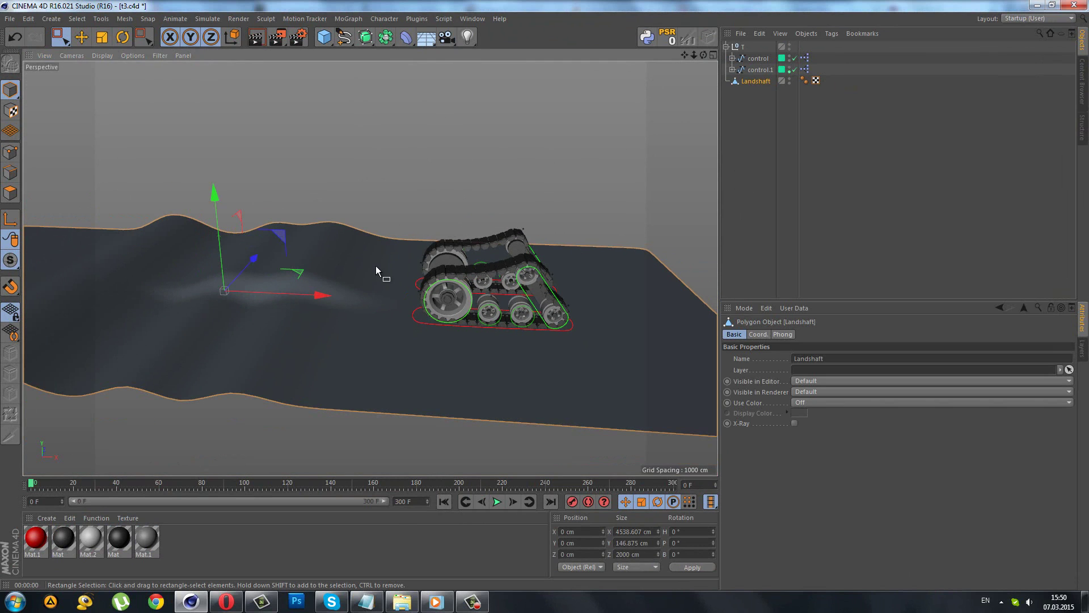
key("Delete")
left_click_drag(385, 258, 413, 167, "alt")
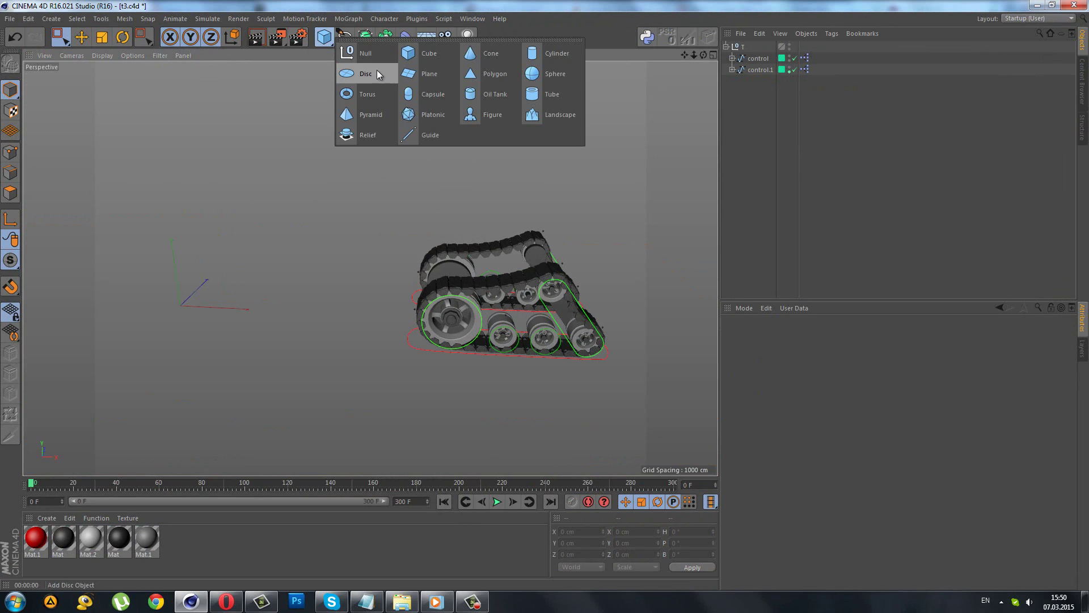
left_click_drag(327, 44, 413, 69)
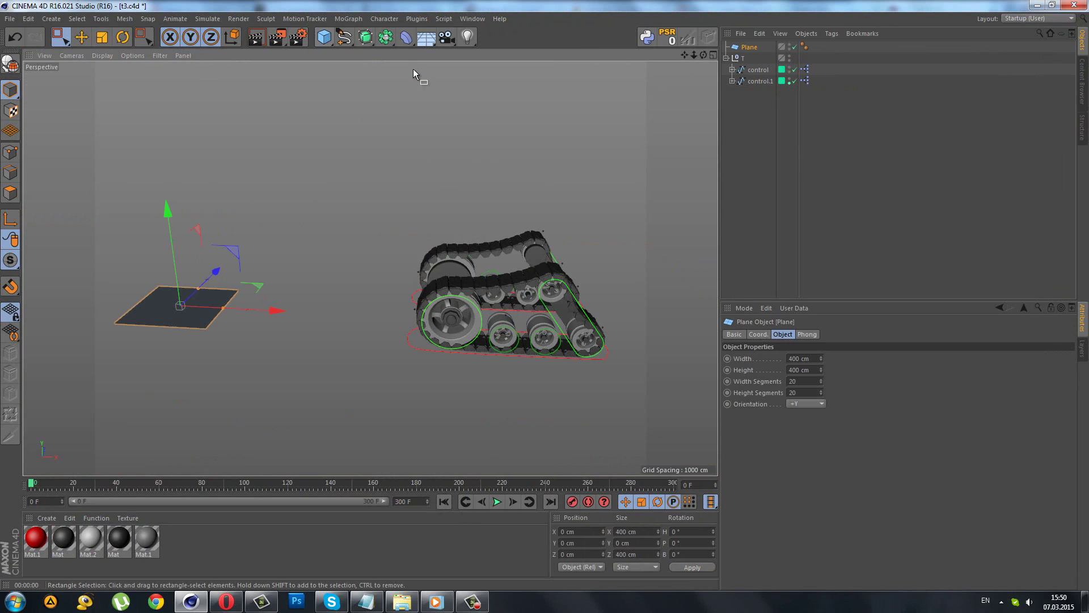
left_click(793, 358)
type("4000")
left_click(796, 370)
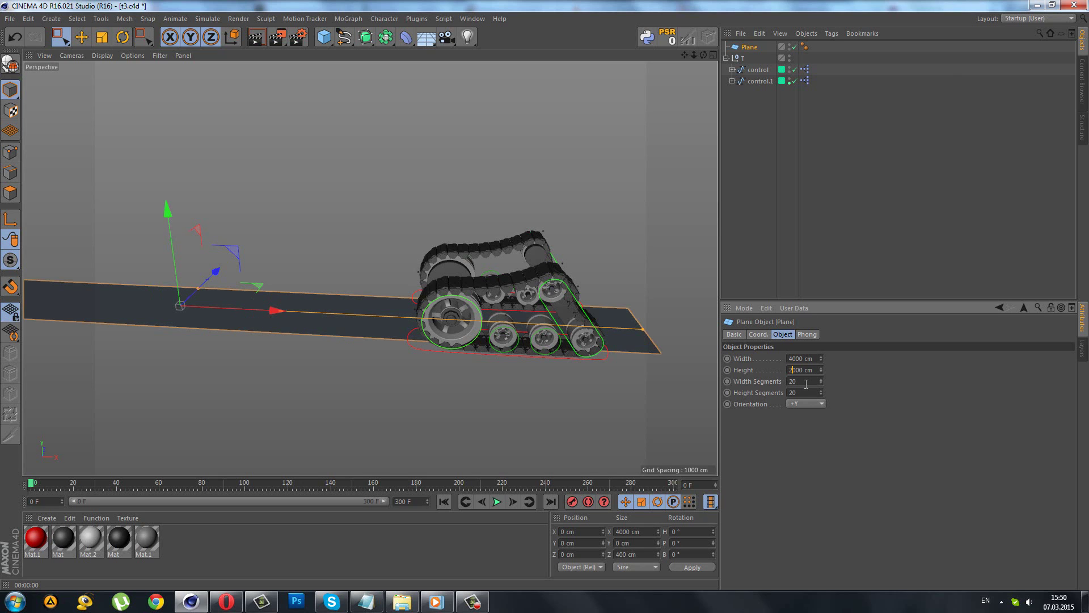
key("Return")
- Show polygon lines in shading and nest the Plane inside a new Subdivision Surface
scroll(538, 300, "down", 1)
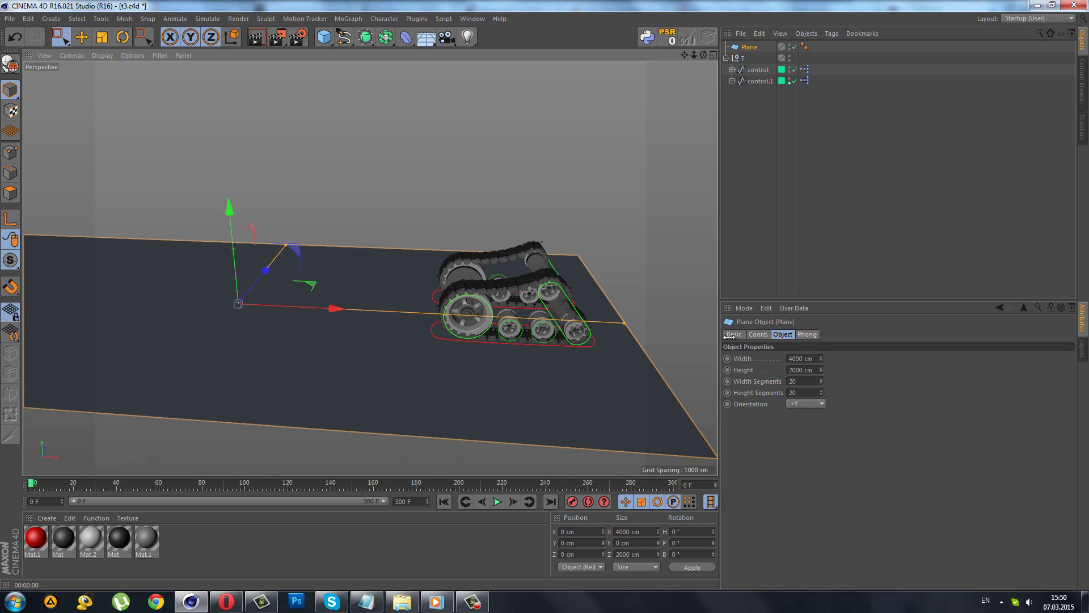
left_click(137, 56)
left_click(116, 84)
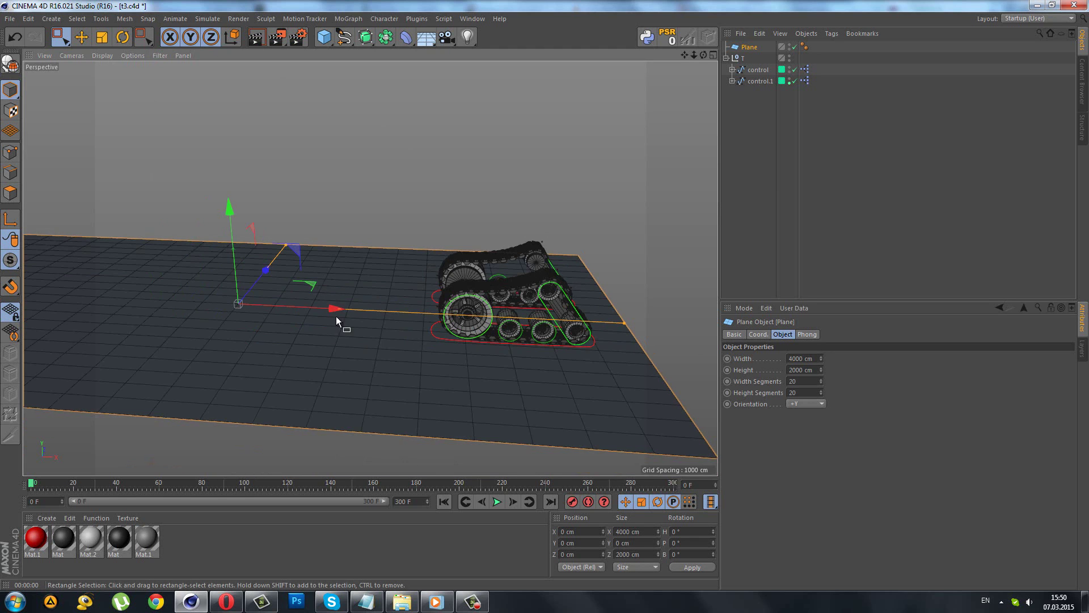
scroll(329, 341, "up", 1)
mouse_move(329, 341)
left_mouse_down("alt")
mouse_move(428, 341)
mouse_move(400, 304)
left_mouse_up("alt")
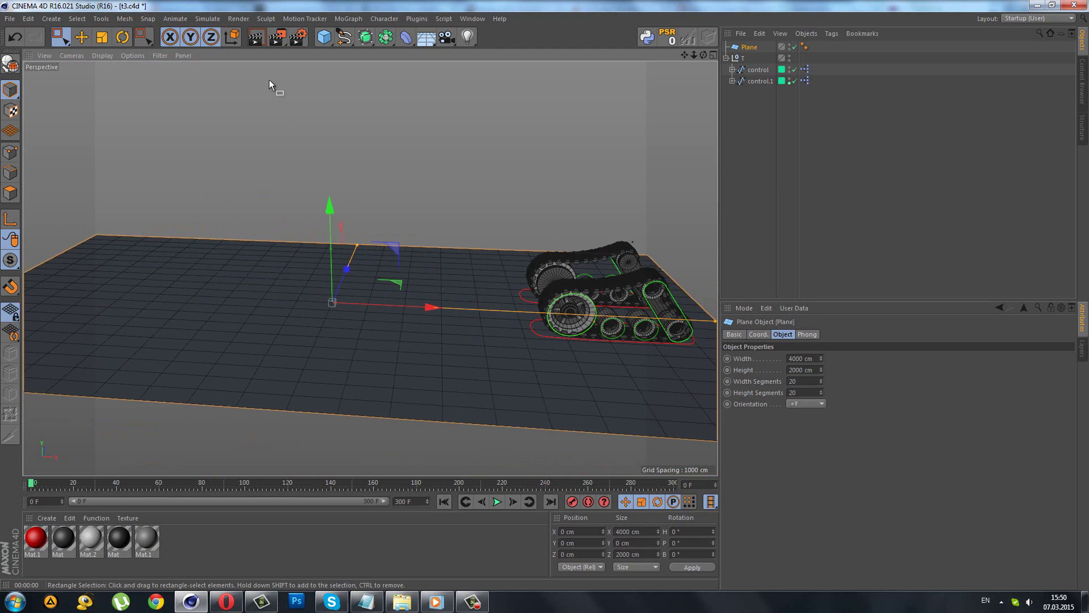
left_click(363, 37)
left_click(430, 55)
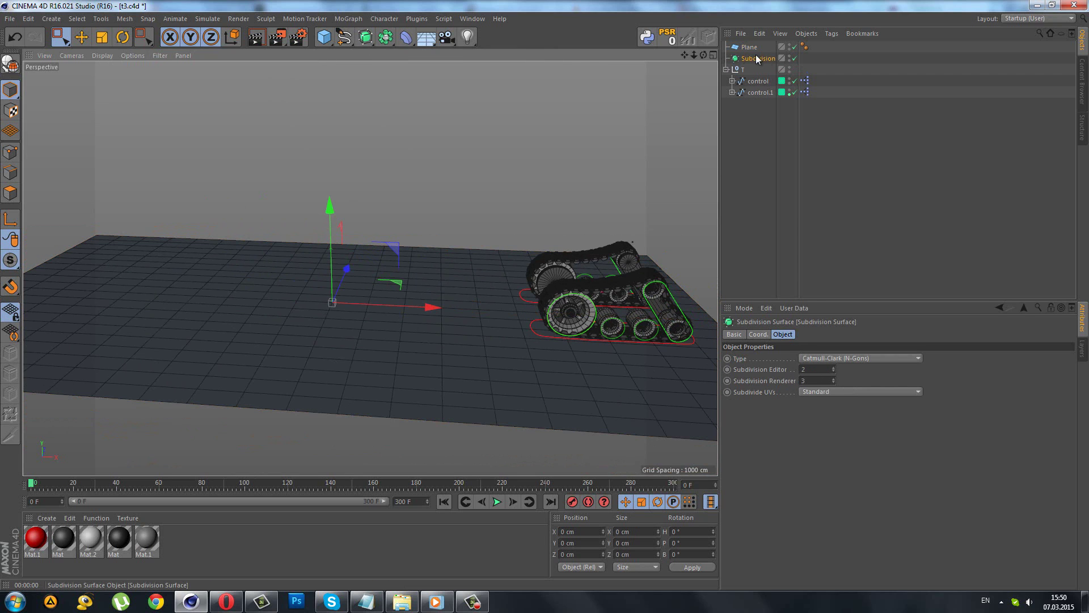
left_click_drag(753, 51, 752, 60)
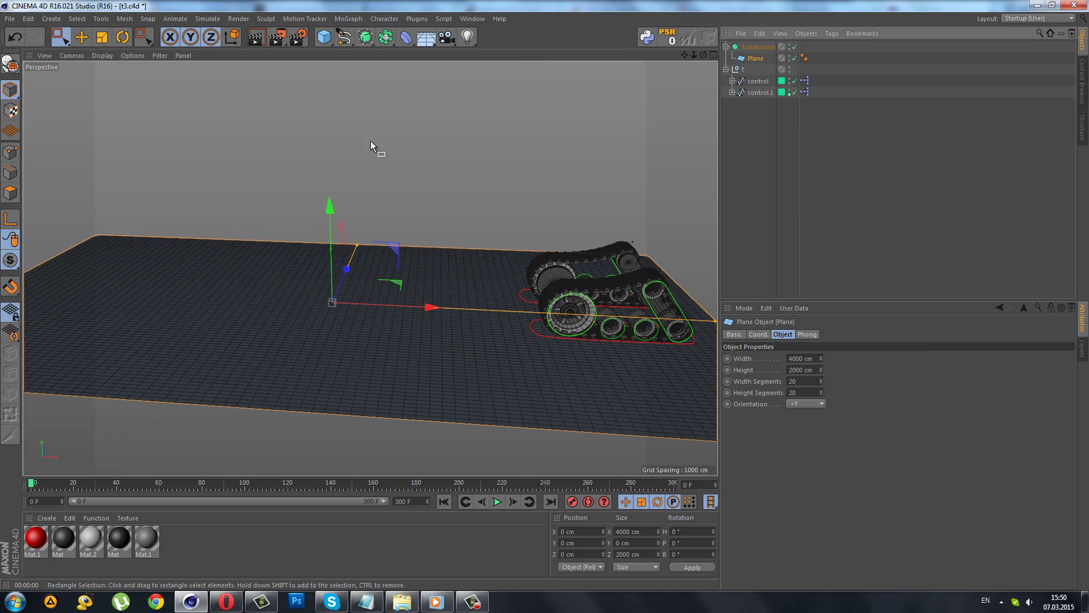
- Make the Plane editable and raise a column of its points into a ridge
key("c")
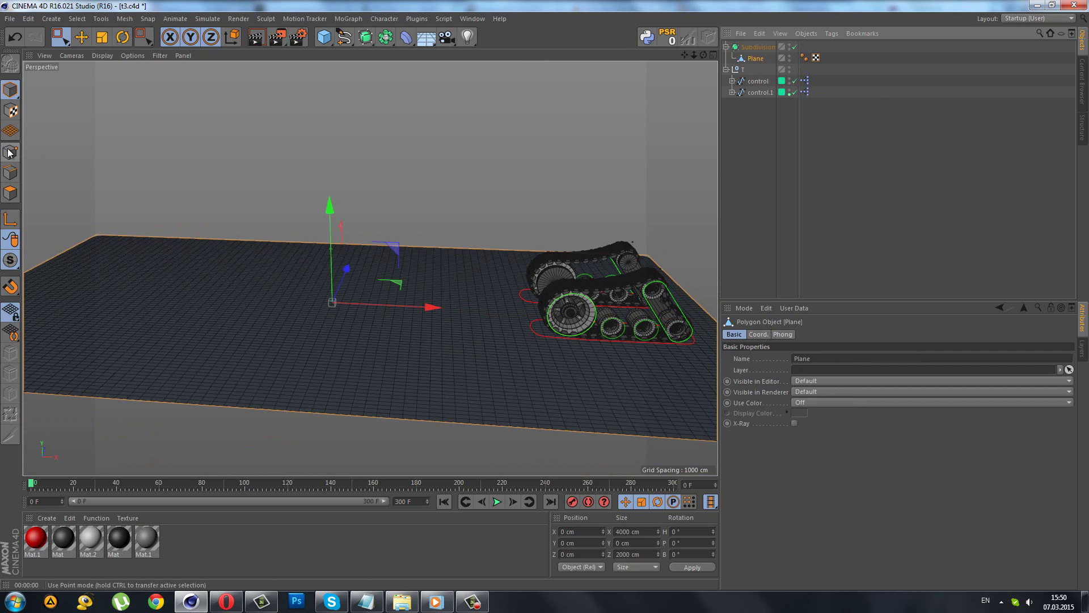
left_click(10, 152)
middle_click(427, 240)
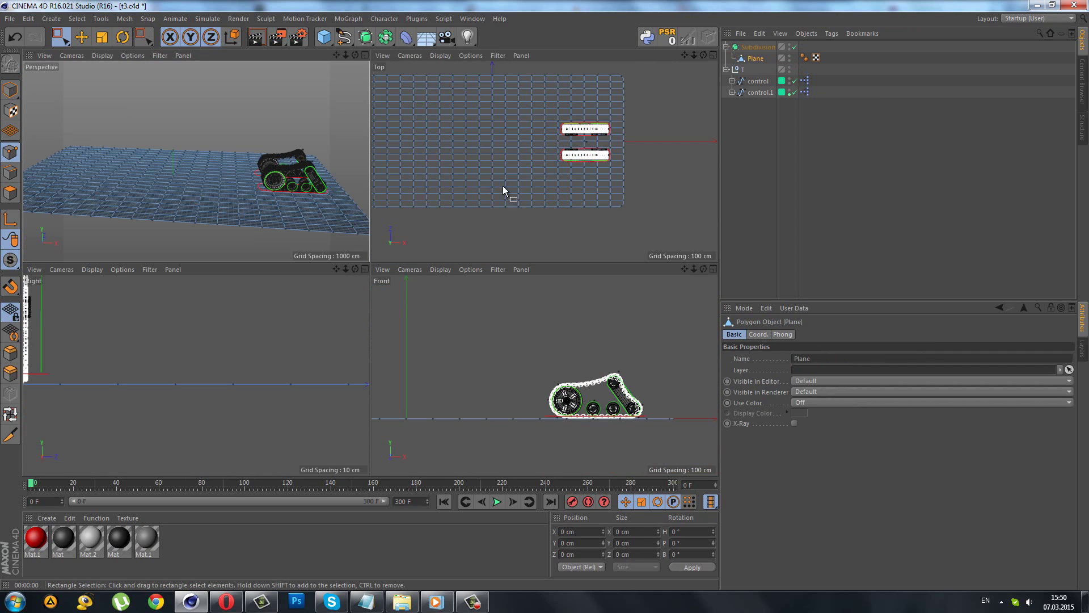
left_click_drag(515, 66, 514, 193)
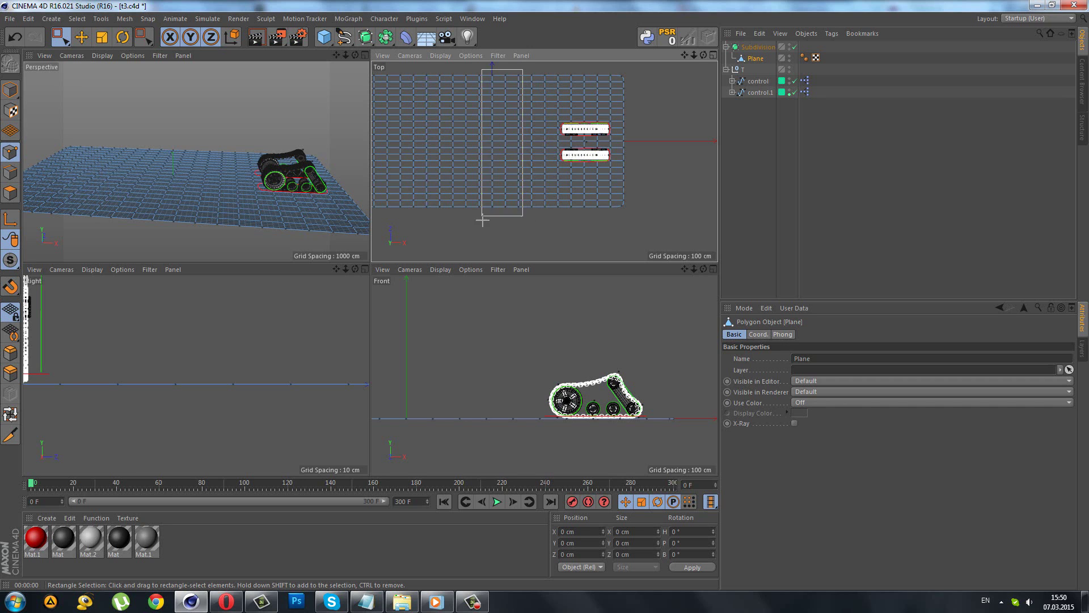
middle_click(256, 212)
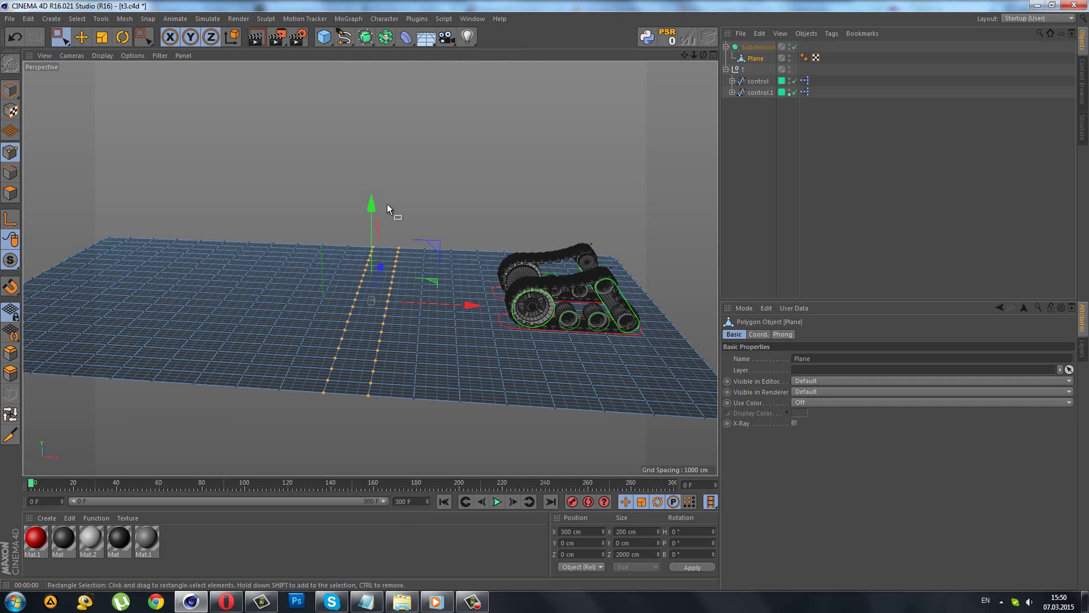
left_click_drag(370, 200, 379, 188)
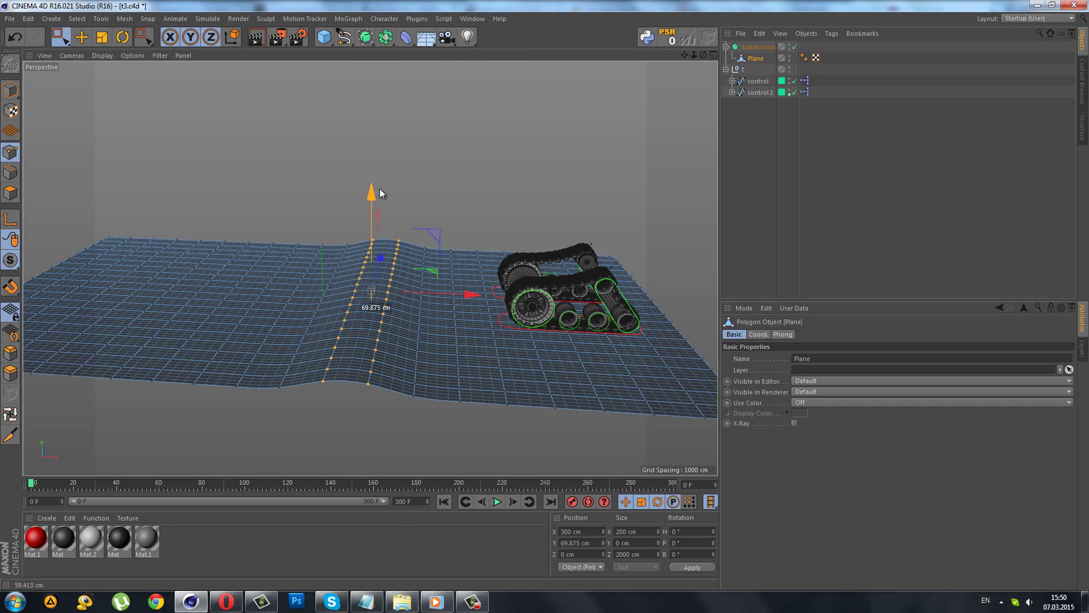
- Raise a second column of plane points into a bulge
left_click(653, 210)
mouse_move(598, 219)
left_mouse_down("alt")
mouse_move(475, 234)
mouse_move(480, 252)
left_mouse_up("alt")
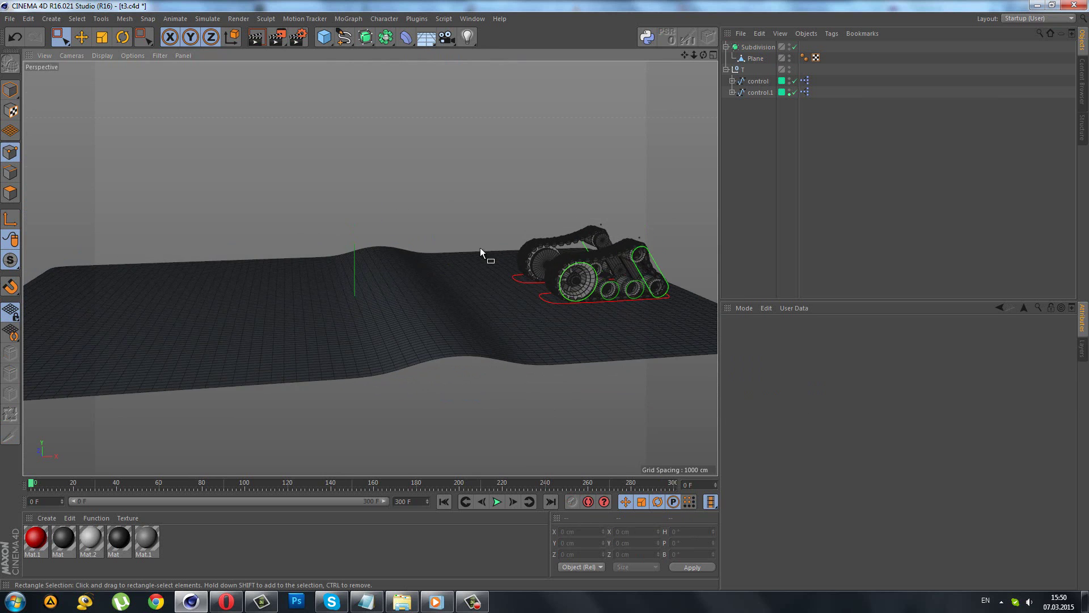
left_click(480, 247)
middle_click(437, 268)
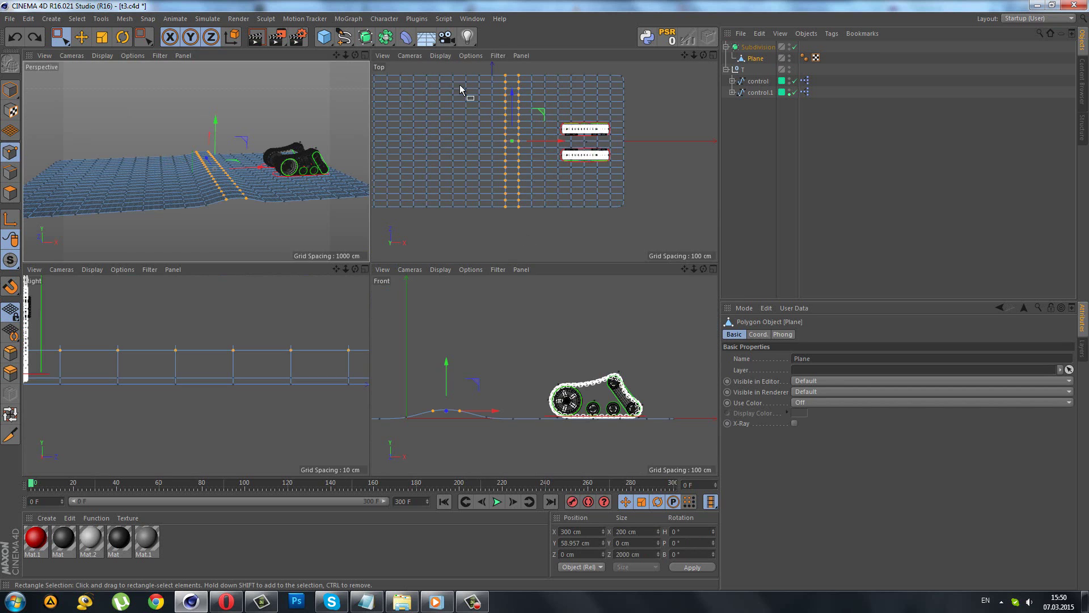
left_click_drag(438, 69, 459, 169)
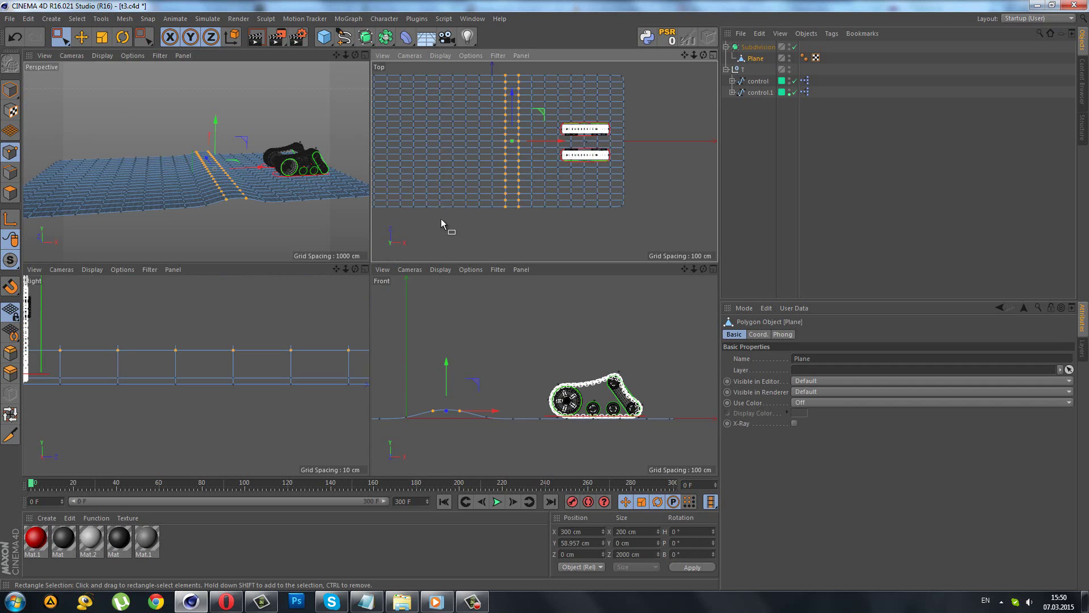
middle_click(204, 195)
left_click_drag(250, 206, 249, 193)
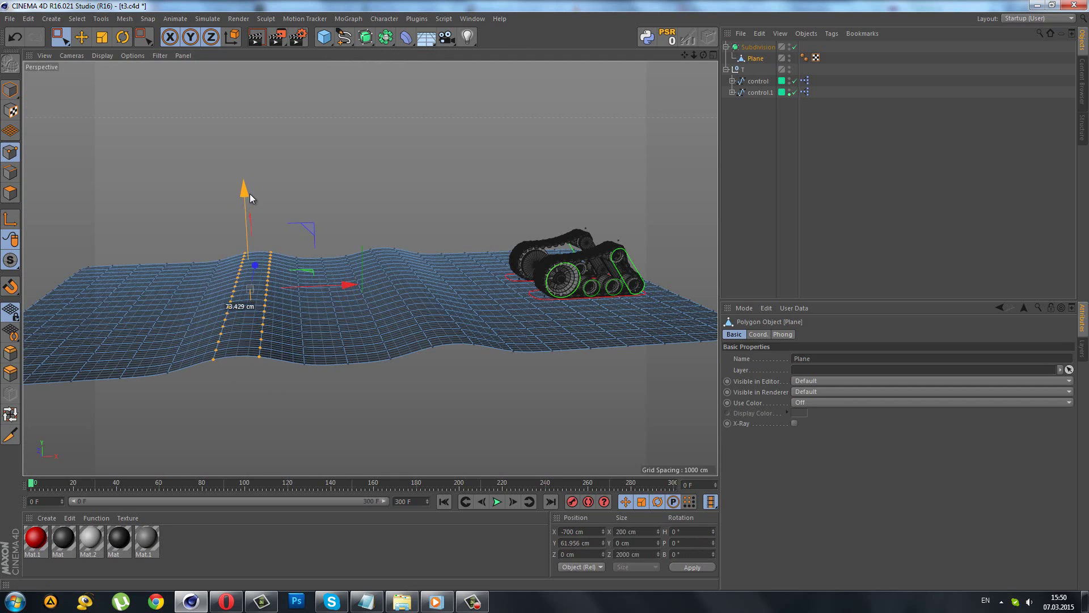
- Raise a column of points near the left edge into another ridge
middle_click(459, 124)
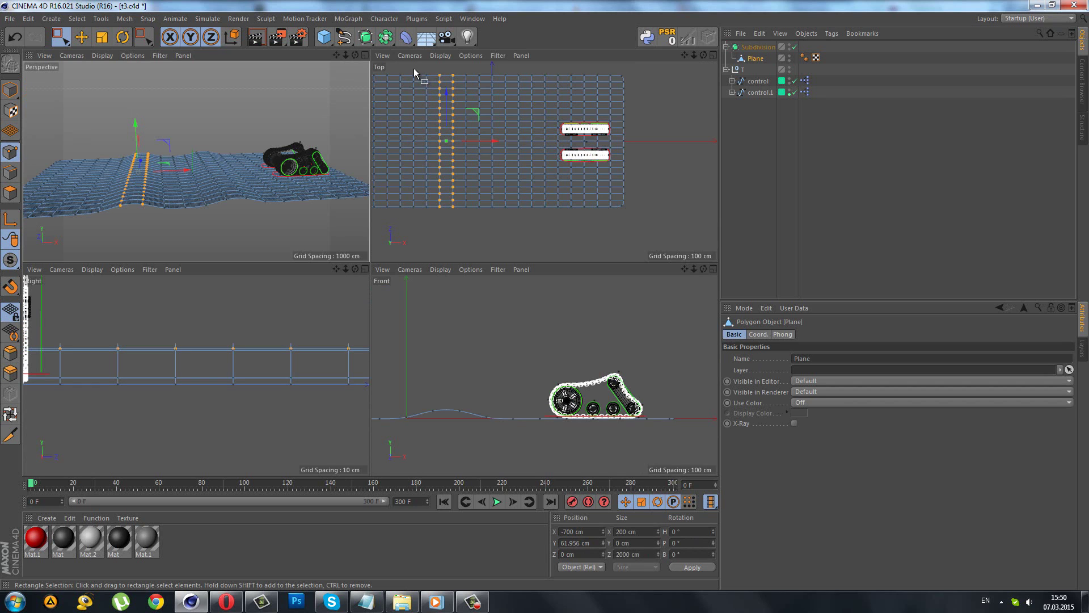
left_click_drag(413, 68, 427, 225)
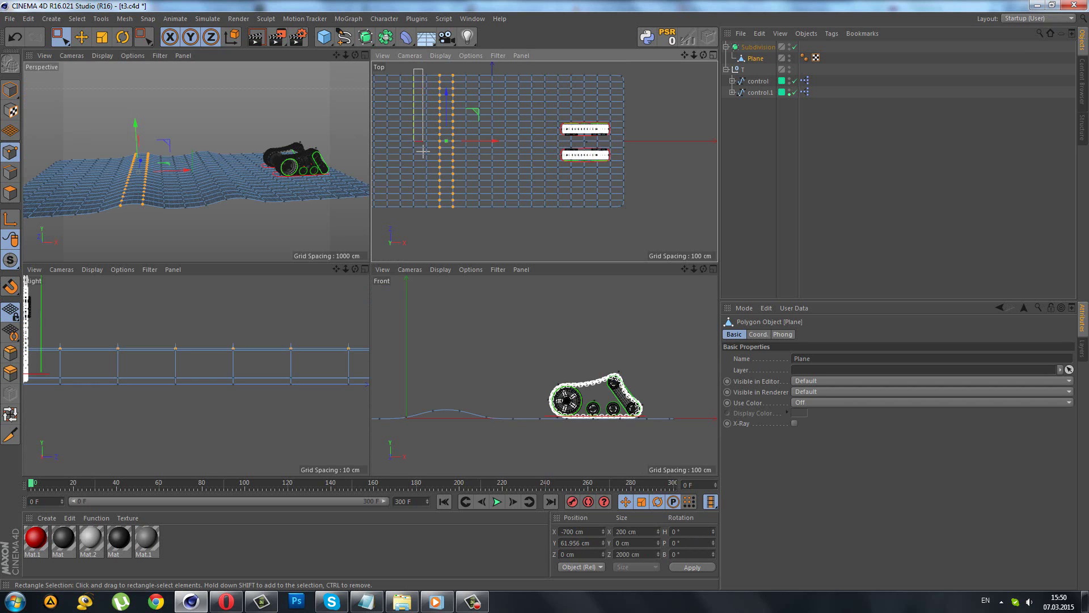
middle_click(243, 169)
left_click_drag(176, 207, 182, 202)
- Bake the subdivided plane into one polygon object named Landshaft
left_click(744, 110)
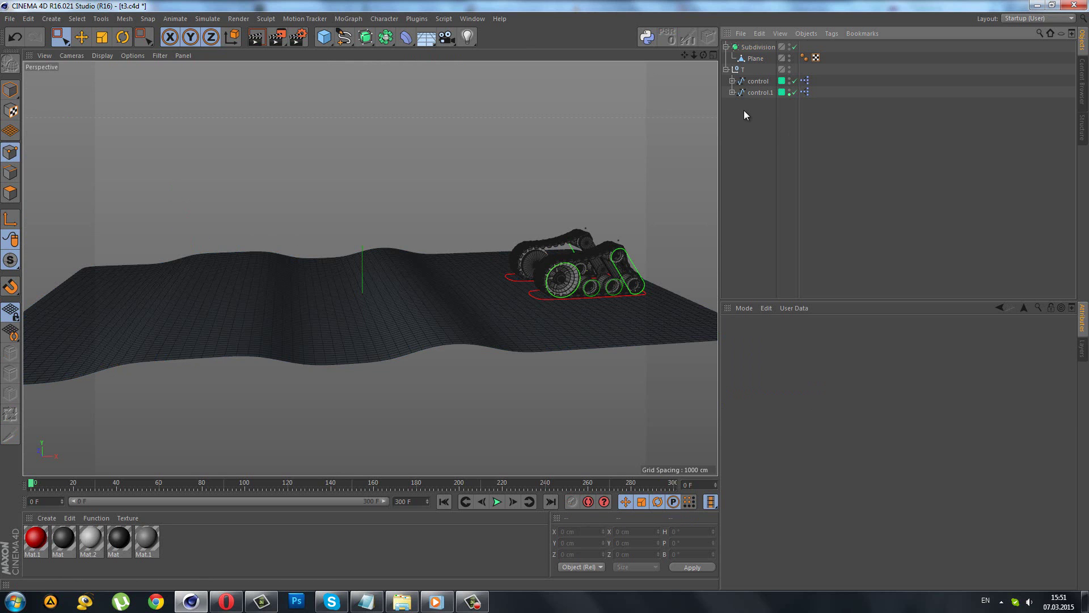
left_click(751, 47)
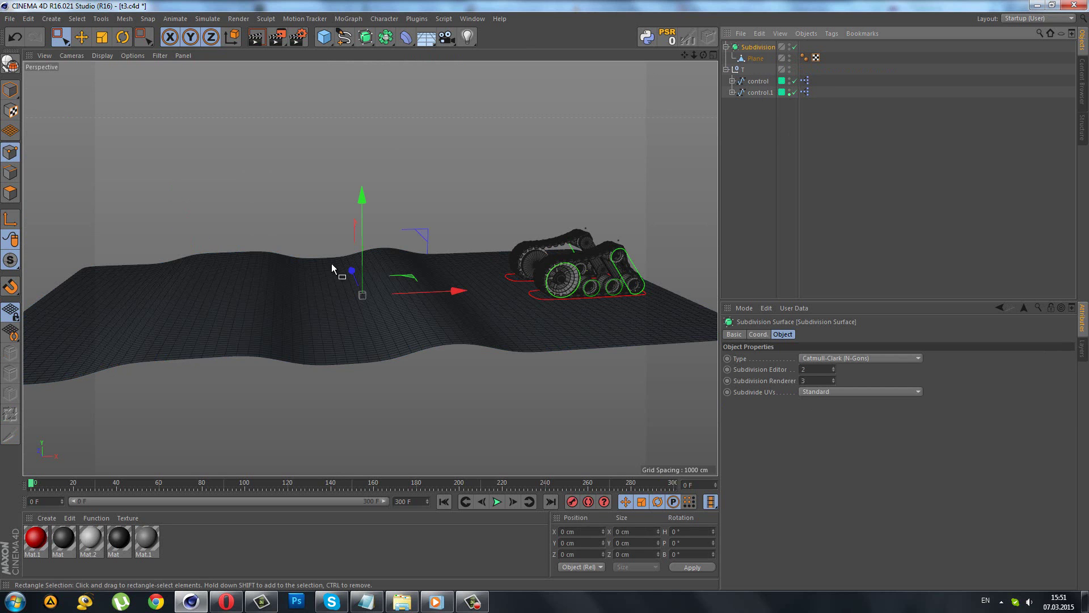
left_click_drag(332, 266, 360, 308, "alt")
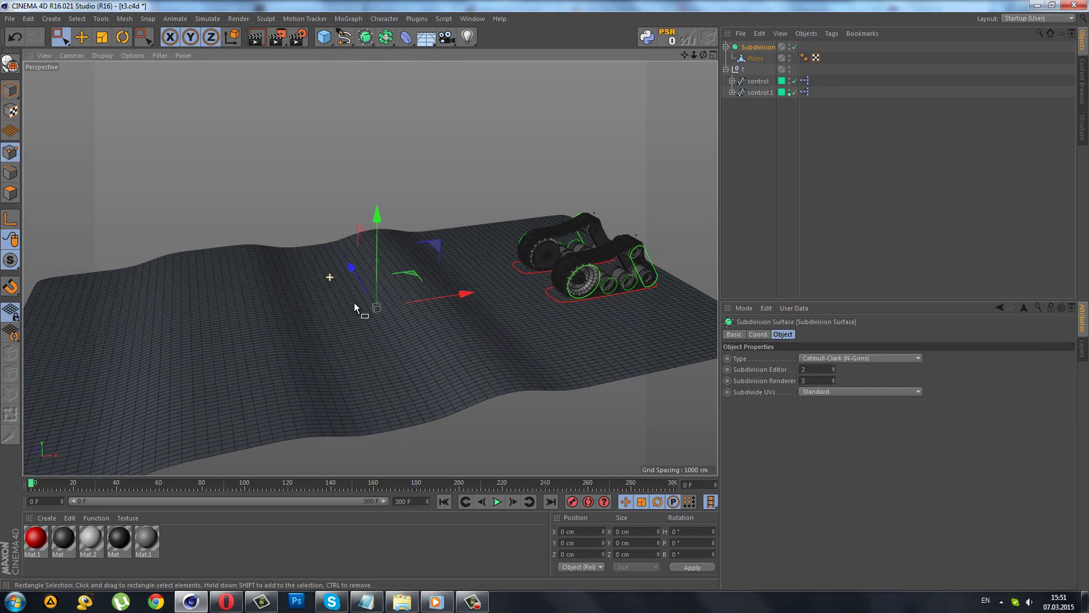
left_click(18, 67)
type("Landshaf")
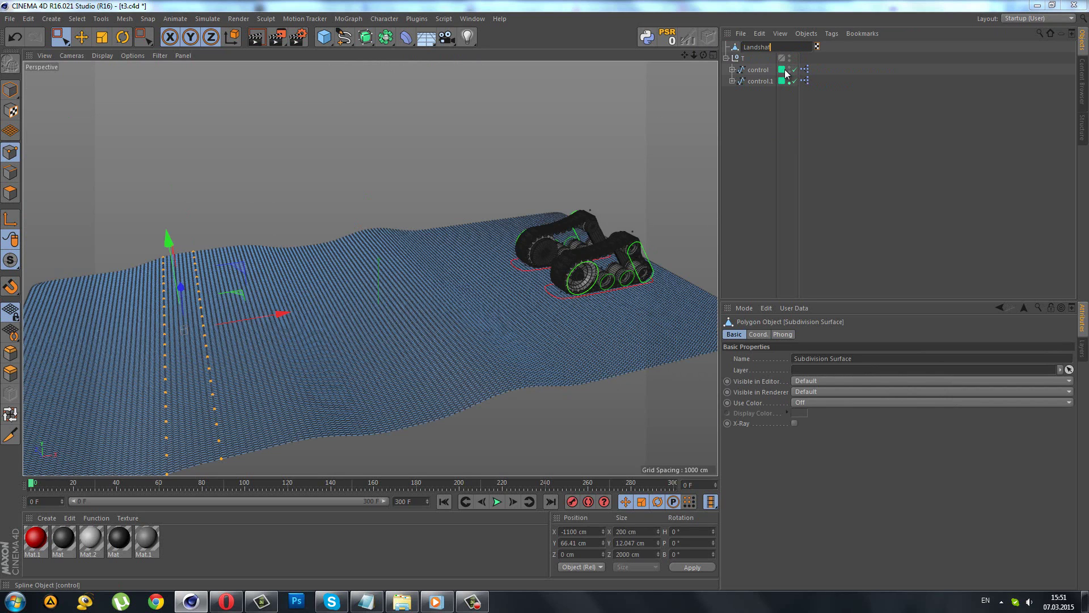
type("t")
key("Return")
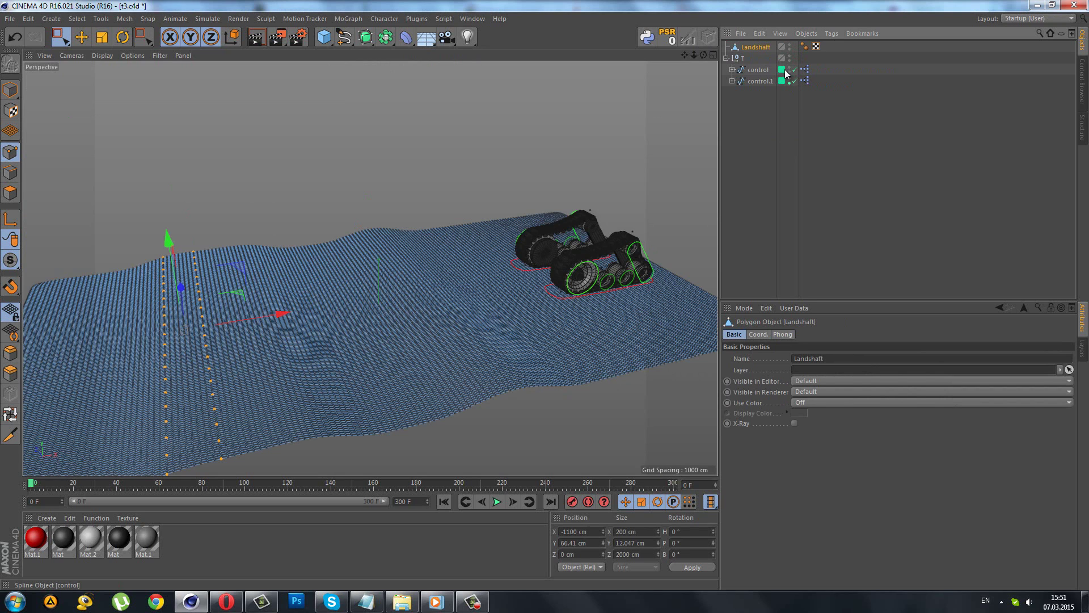
- Switch the viewport to Gouraud Shading and orbit toward the tank
left_click(470, 180)
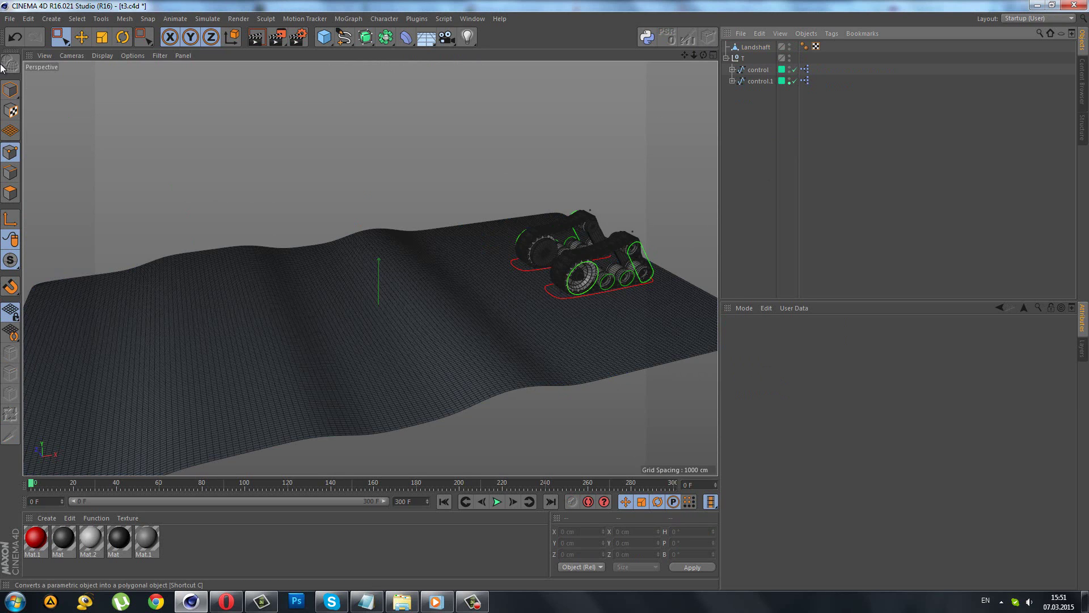
left_click(102, 55)
left_click(136, 72)
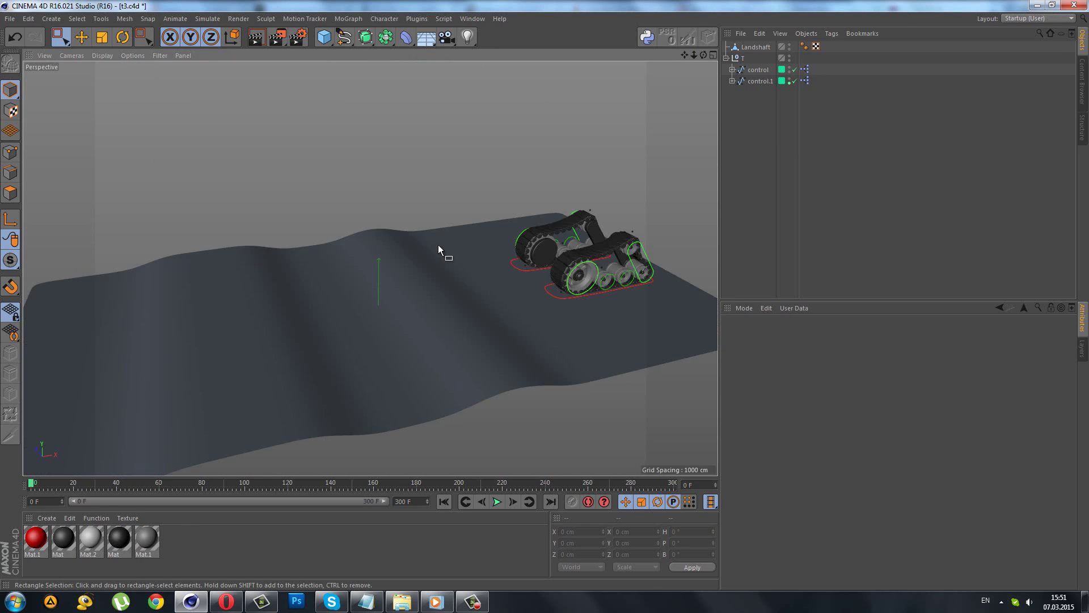
scroll(438, 248, "up", 4)
mouse_move(440, 263)
left_mouse_down("alt")
mouse_move(474, 285)
mouse_move(450, 261)
left_mouse_up("alt")
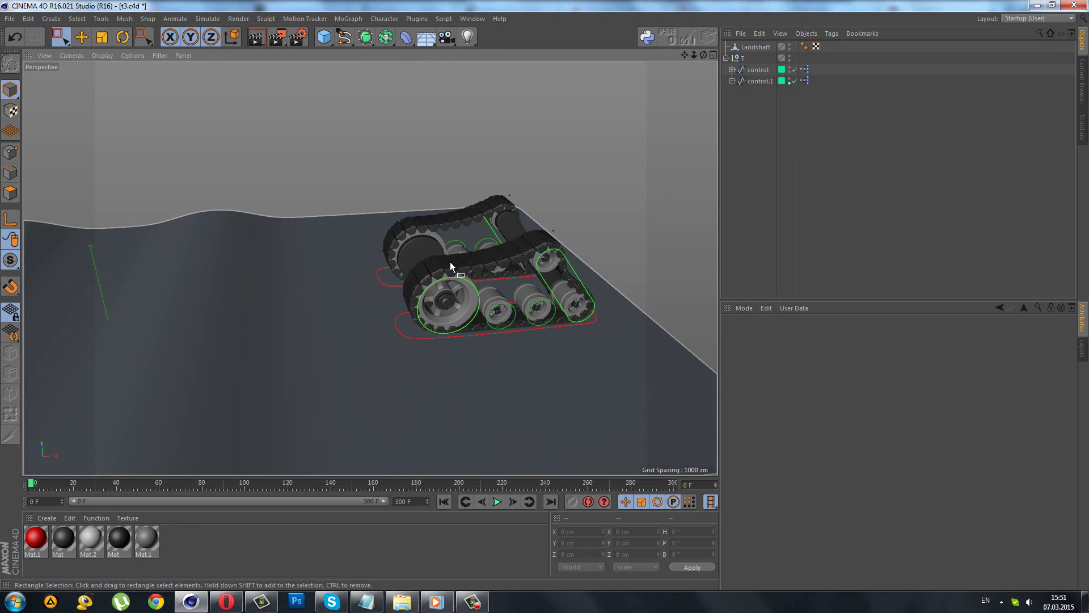
- Expand control and set Landshaft as null 1's Ray Collision object in XPresso
left_click(751, 81)
scroll(684, 164, "up", 2)
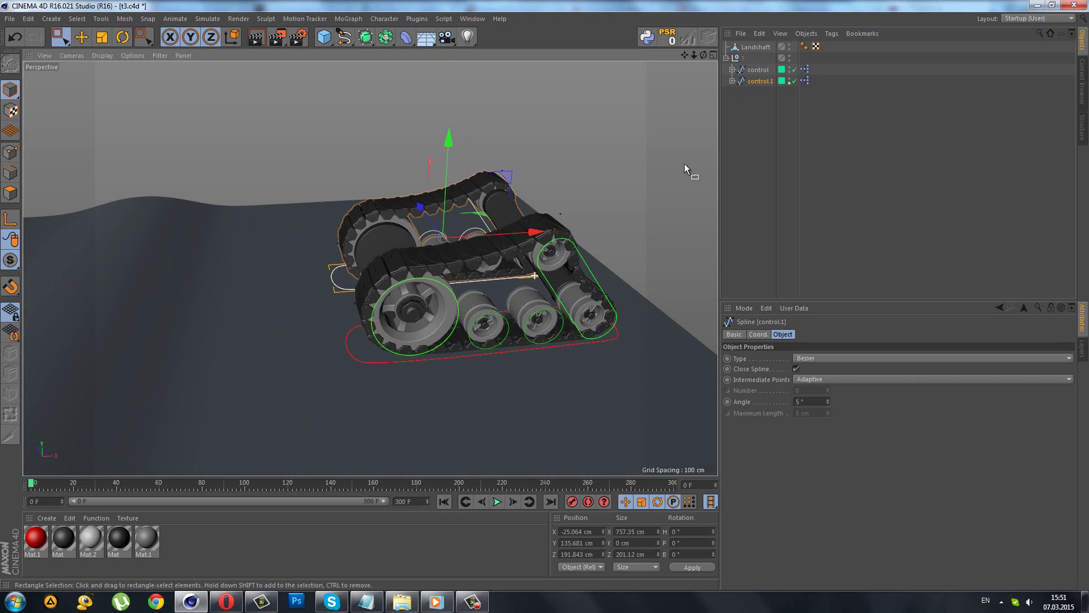
left_click(742, 68)
left_click(733, 69)
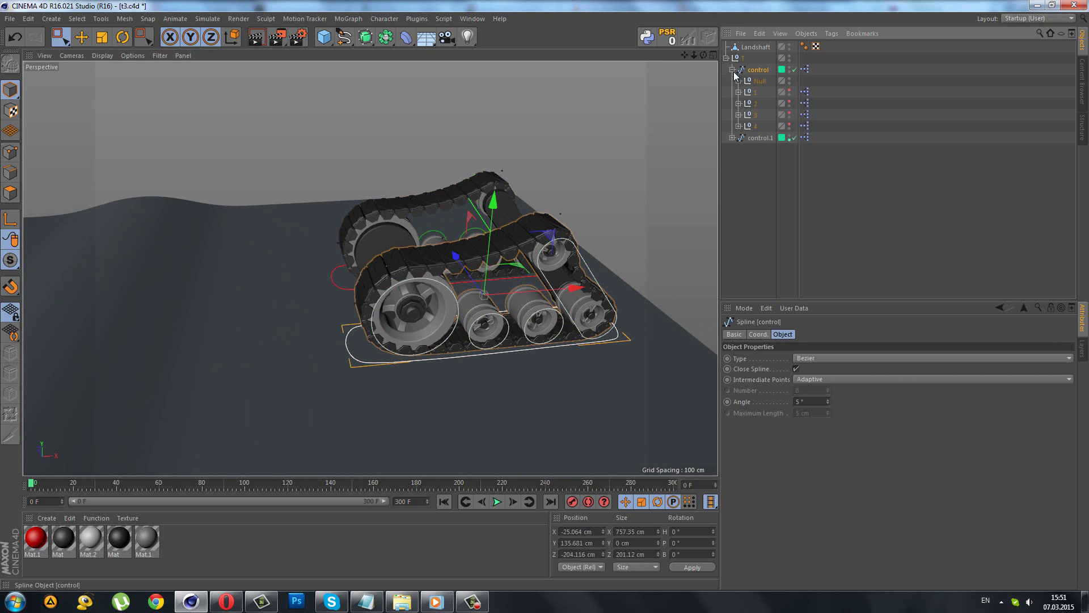
key("Down")
key("Down")
key("Down")
key("Down")
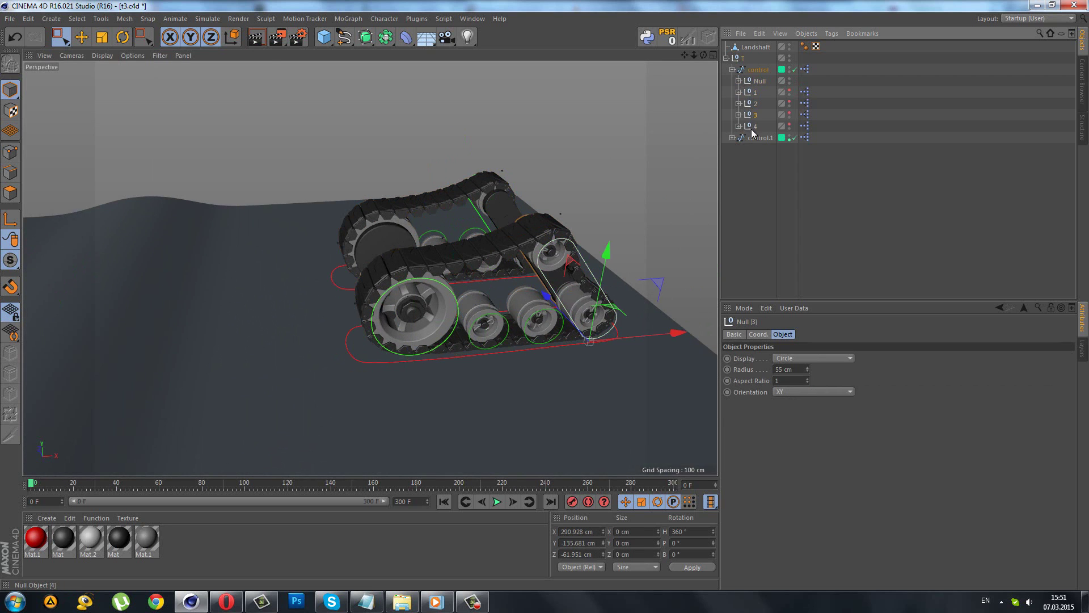
key("Down")
double_click(809, 90)
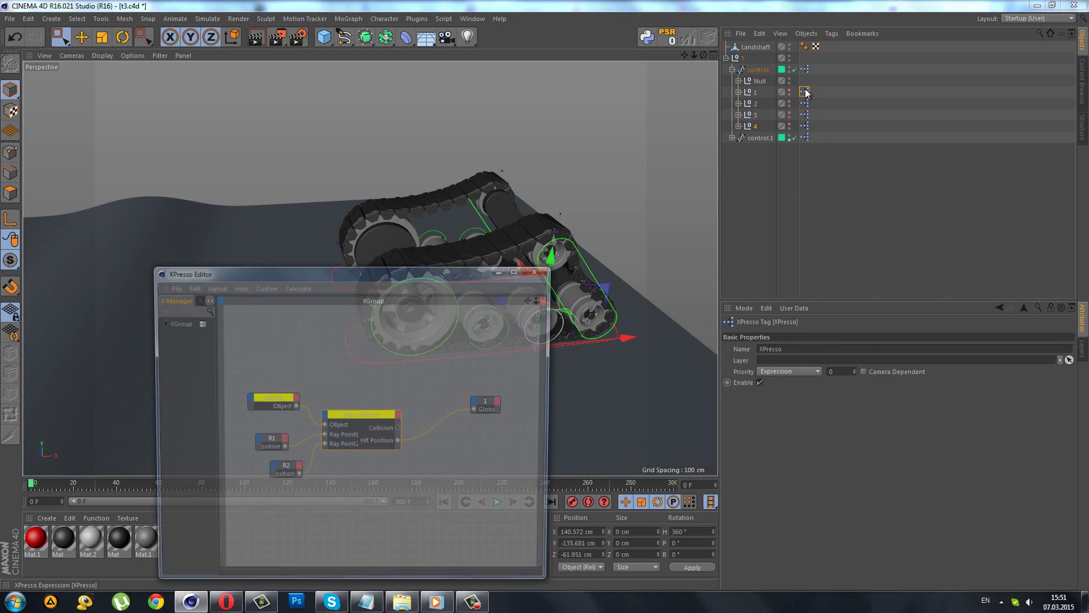
left_click(752, 49)
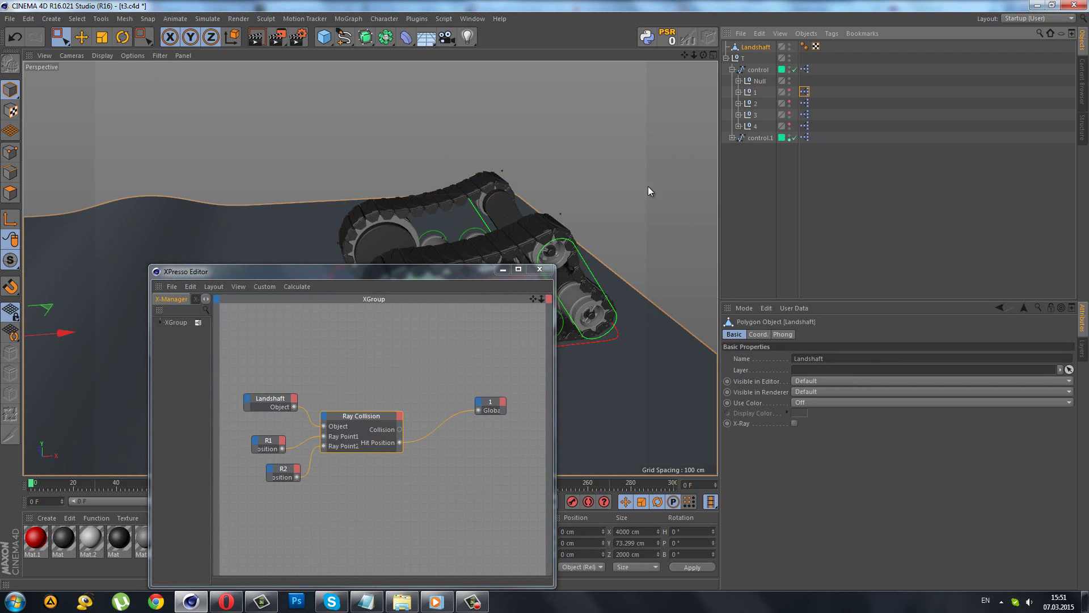
- Drop Landshaft onto the Object node in the XPresso graphs of nulls 2, 3 and 4
left_click(806, 104)
left_click_drag(758, 48, 598, 136)
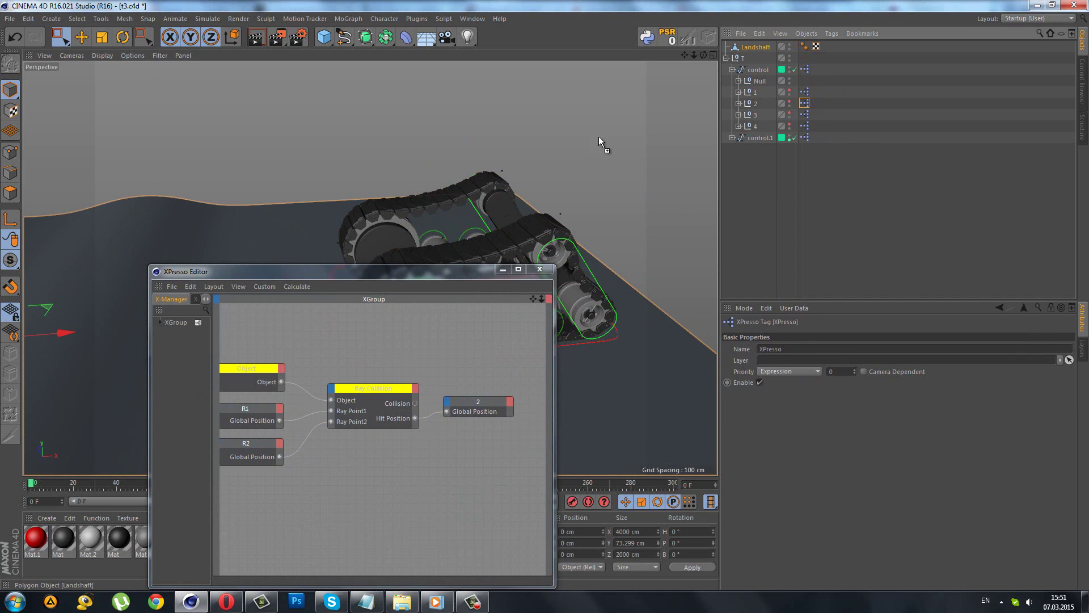
left_click_drag(255, 384, 256, 384)
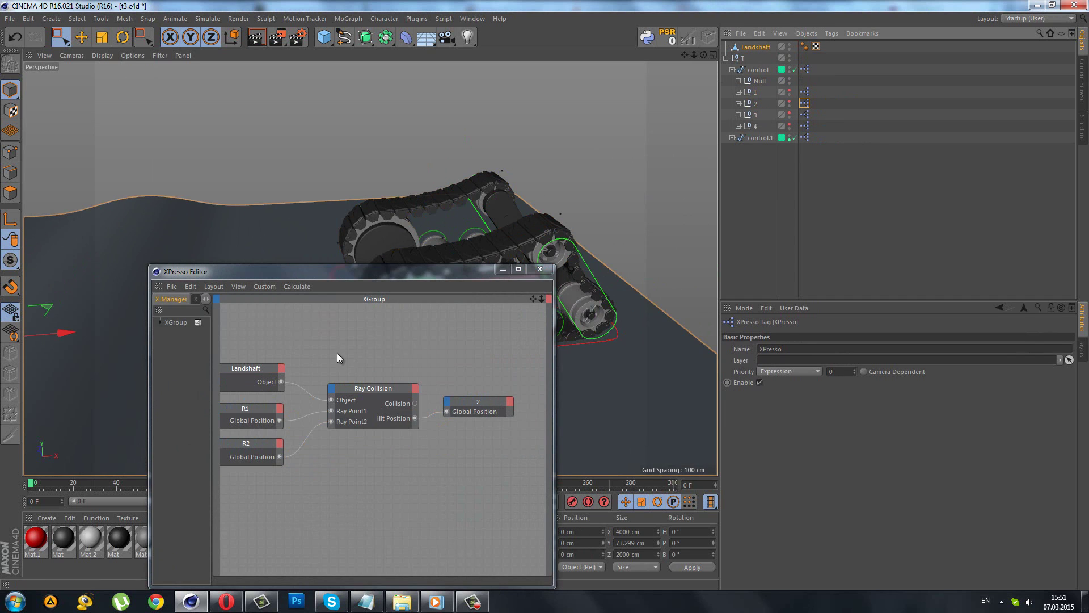
left_click(805, 115)
left_click_drag(754, 47, 262, 384)
left_click(806, 126)
left_click_drag(754, 47, 289, 377)
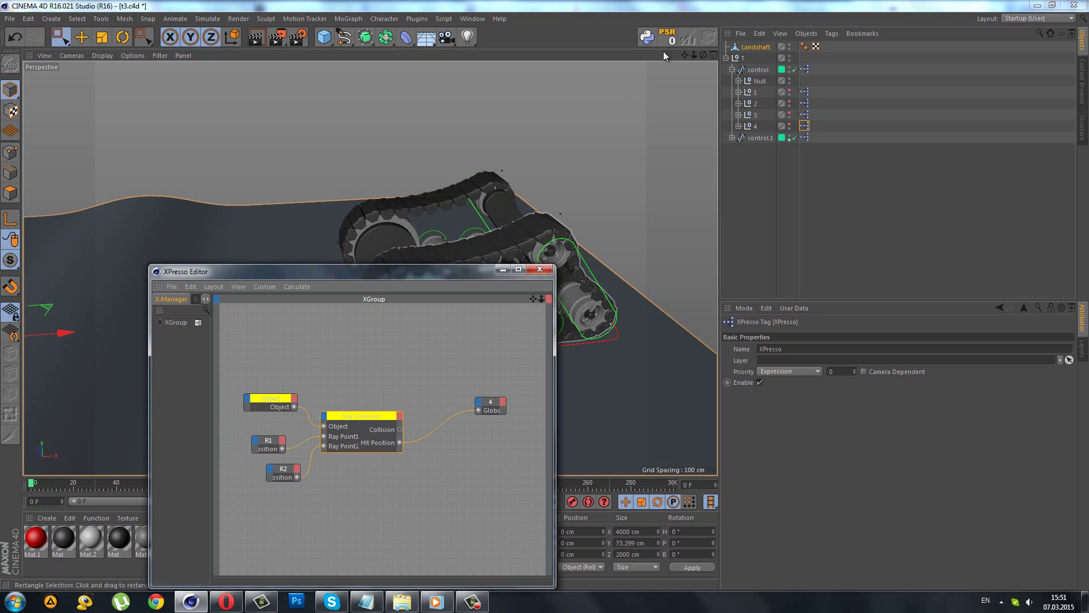
left_click_drag(278, 414, 278, 415)
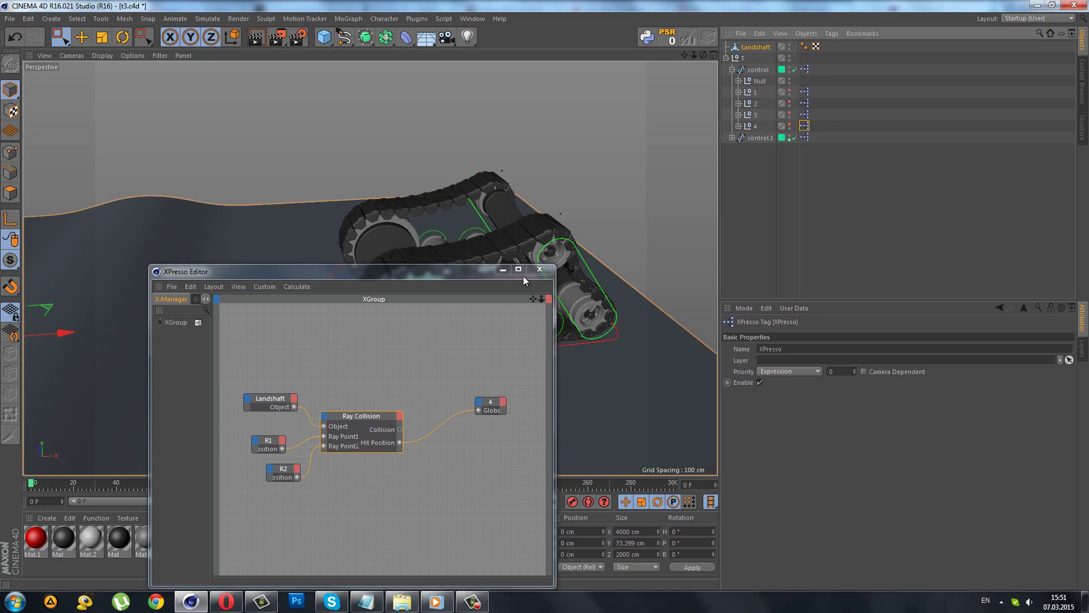
left_click(732, 70)
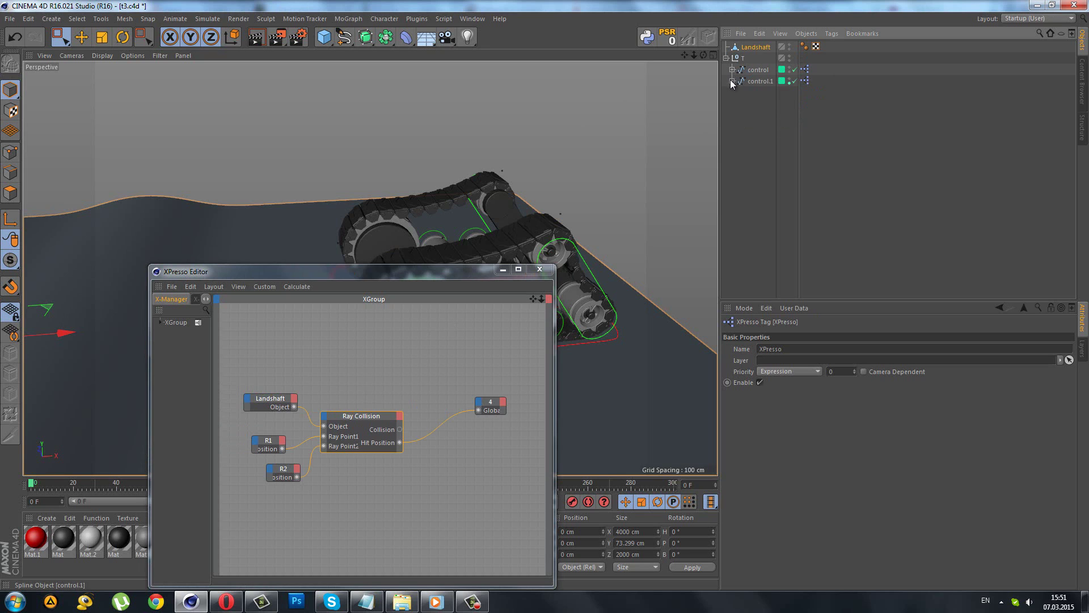
- Check the XPresso graphs of nulls 1–4 under control.1 and set Landshaft as the Object node's collision object
left_click(732, 82)
left_click(807, 104)
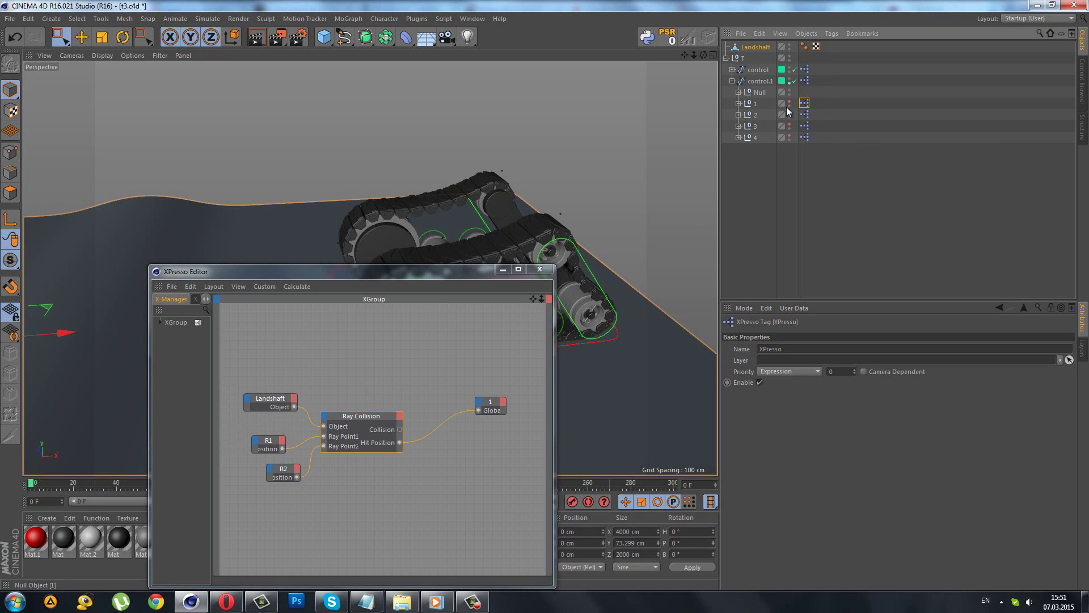
left_click(806, 115)
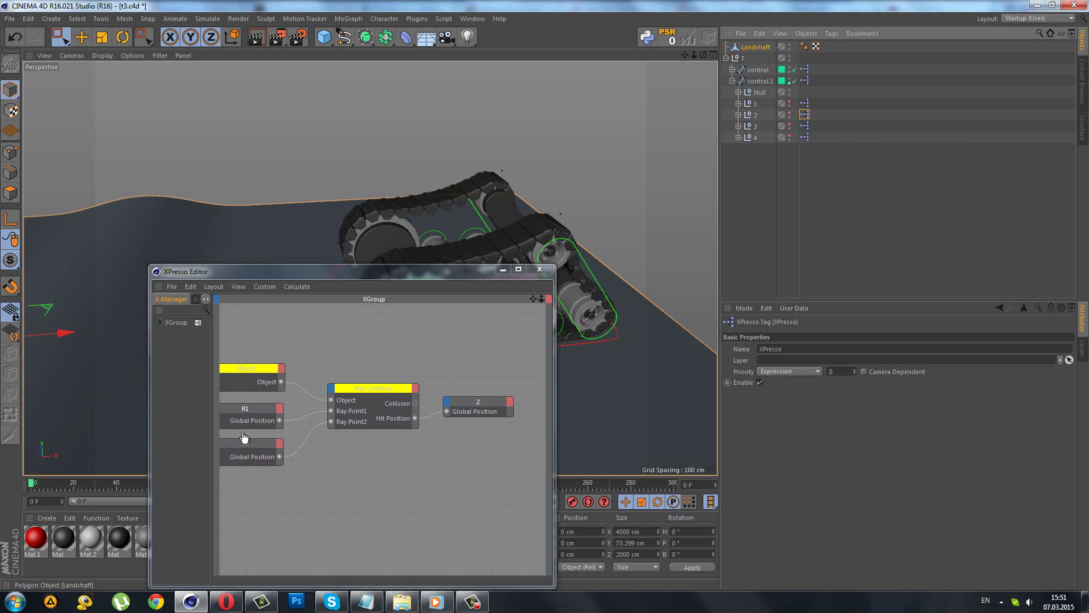
left_click(805, 126)
left_click(804, 138)
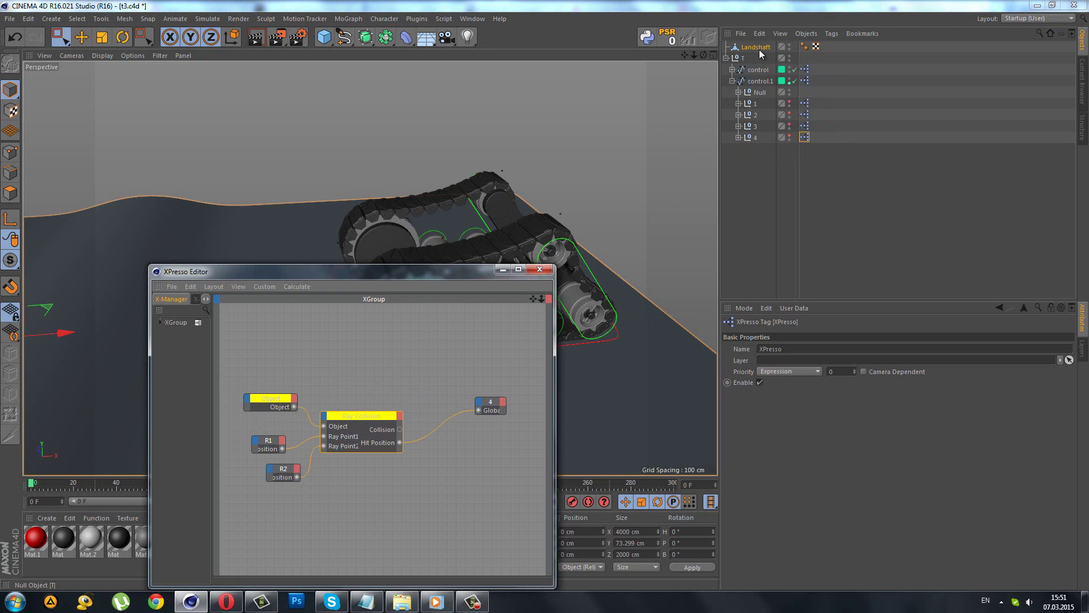
left_click_drag(761, 54, 627, 116)
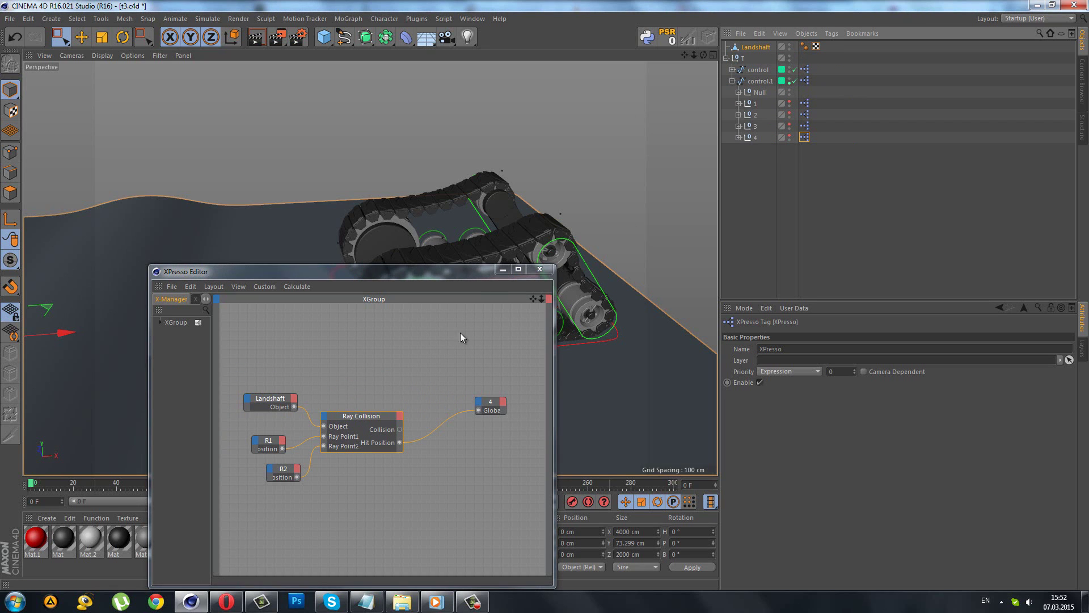
left_click(540, 269)
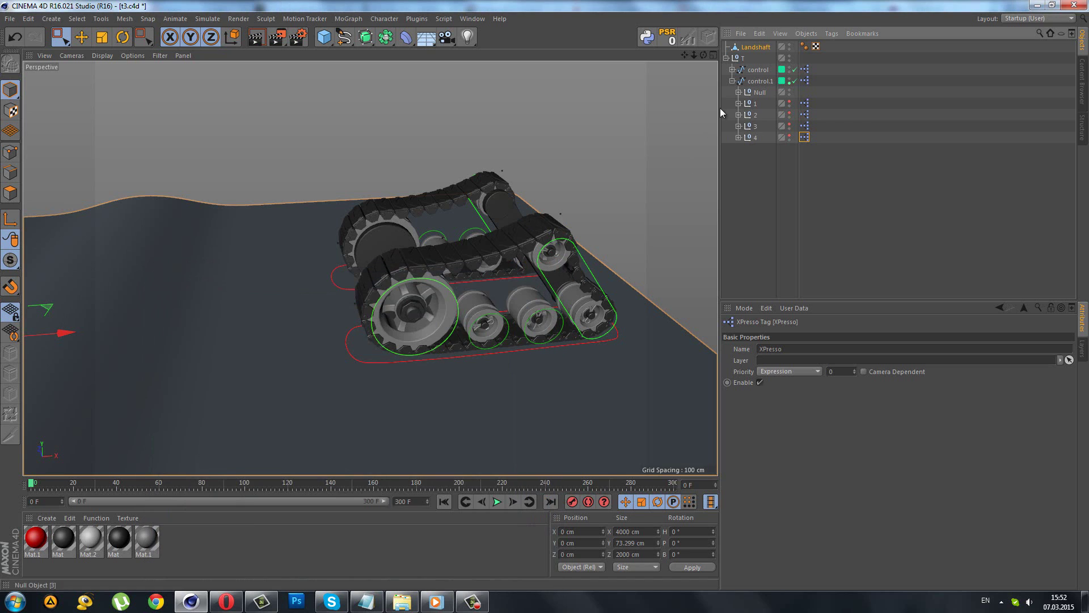
- Select the tank rig T and slide it along X to about 292 cm across the Landshaft hills
left_click(726, 58)
left_click(741, 57)
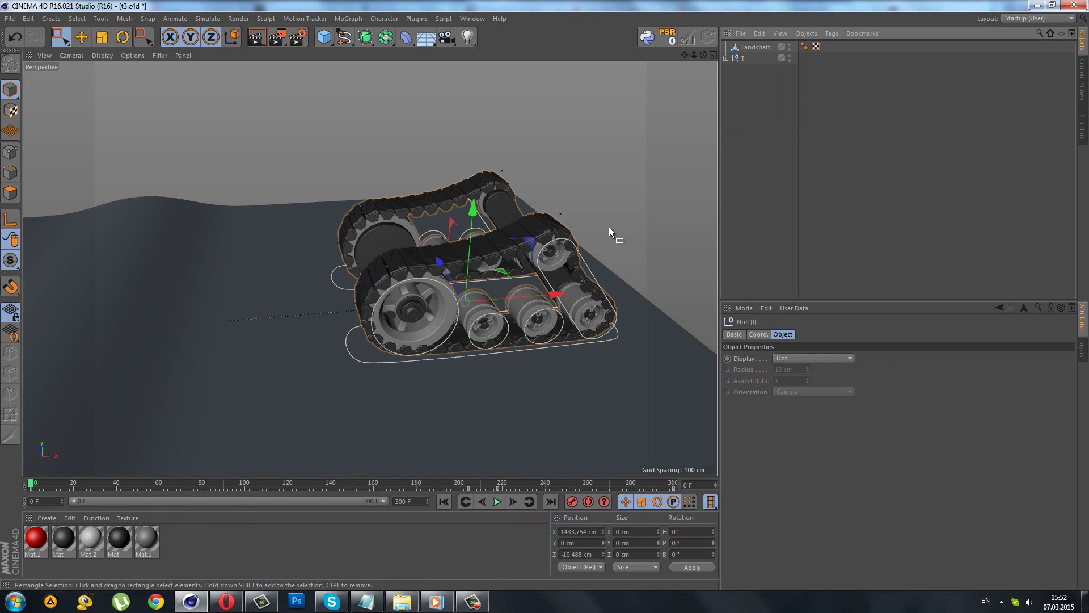
mouse_move(255, 353)
left_mouse_down("alt")
mouse_move(202, 348)
mouse_move(362, 365)
mouse_move(695, 308)
mouse_move(506, 314)
mouse_move(283, 397)
mouse_move(550, 322)
mouse_move(274, 392)
mouse_move(515, 364)
mouse_move(668, 322)
mouse_move(428, 409)
mouse_move(395, 415)
mouse_move(357, 391)
left_mouse_up("alt")
mouse_move(226, 340)
left_mouse_down("alt")
mouse_move(272, 380)
mouse_move(314, 382)
left_mouse_up("alt")
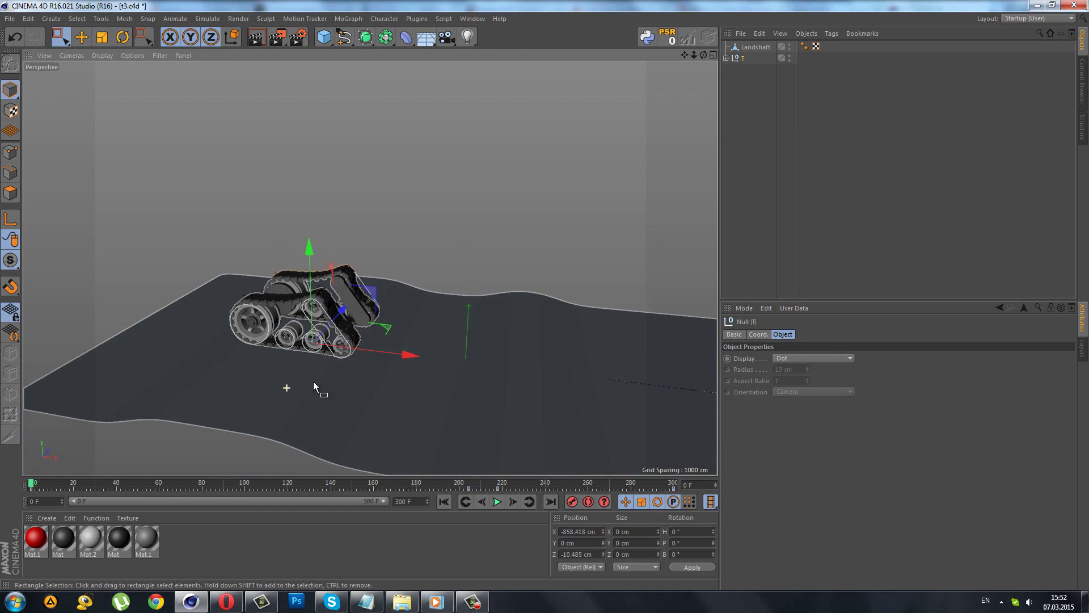
left_click_drag(400, 353, 618, 355)
mouse_move(551, 395)
left_mouse_down("alt")
mouse_move(527, 402)
mouse_move(353, 382)
mouse_move(409, 414)
mouse_move(428, 402)
mouse_move(431, 452)
left_mouse_up("alt")
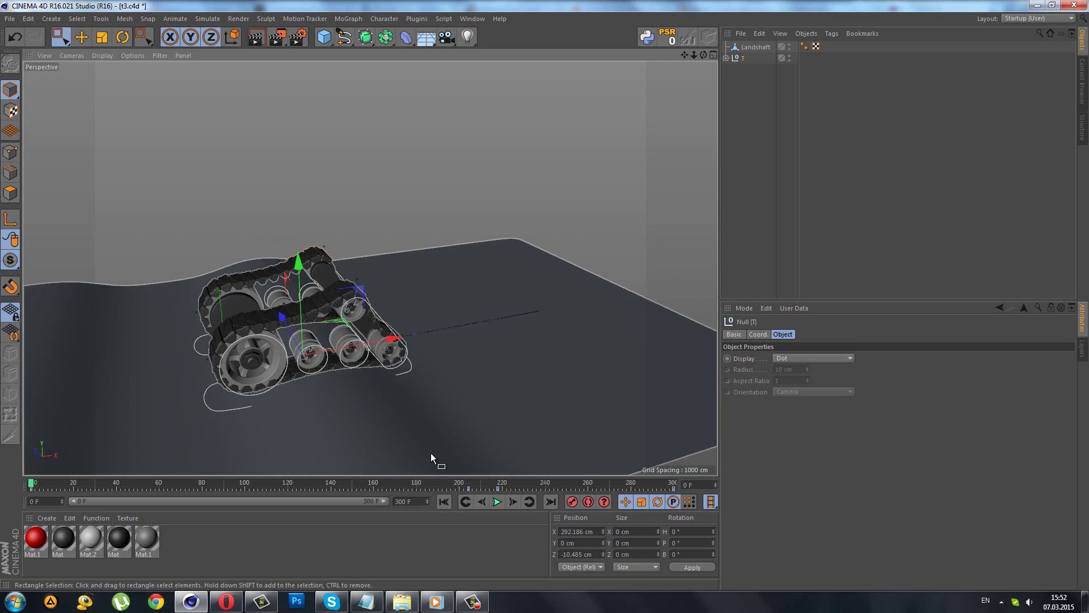
- Rewind and play the tank's drive to frame 299, framing it closer, then render the viewport
left_click(445, 503)
left_click(497, 502)
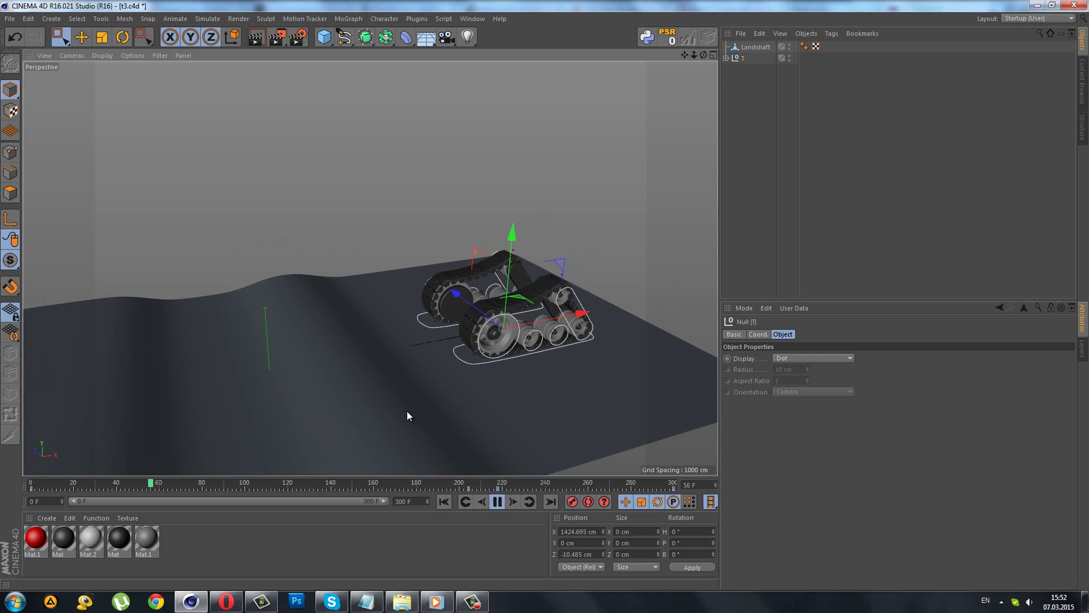
left_click_drag(395, 415, 366, 411, "alt")
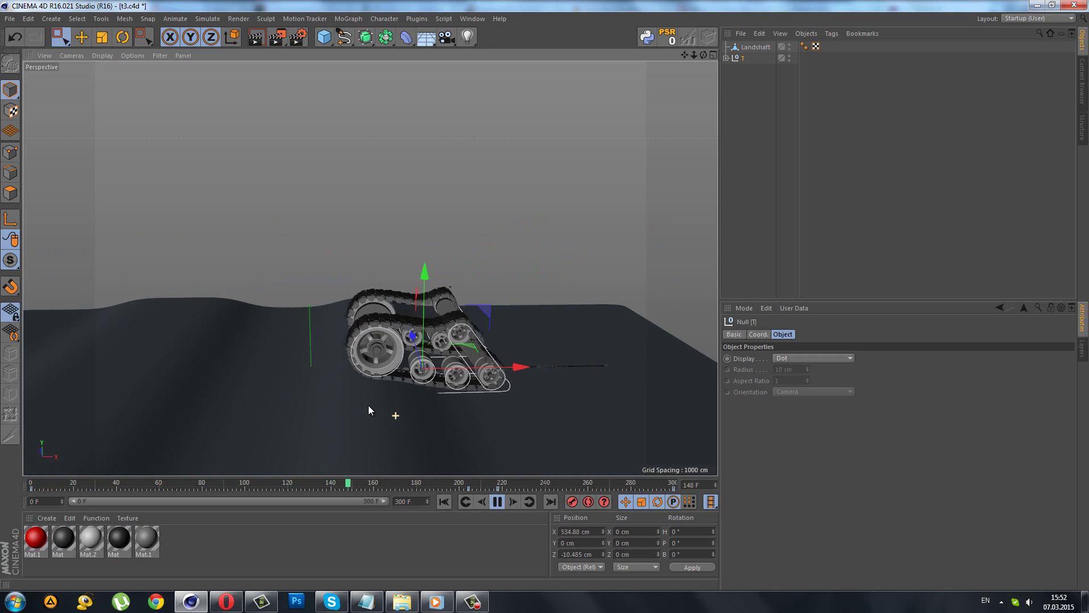
left_click_drag(369, 405, 376, 410, "alt")
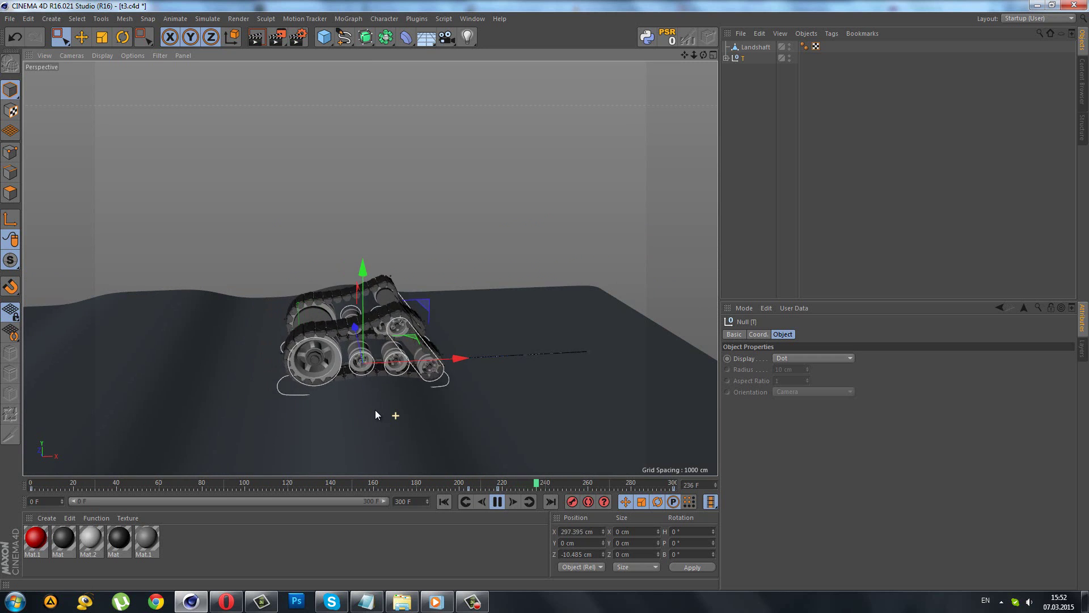
left_click_drag(576, 378, 479, 458, "alt")
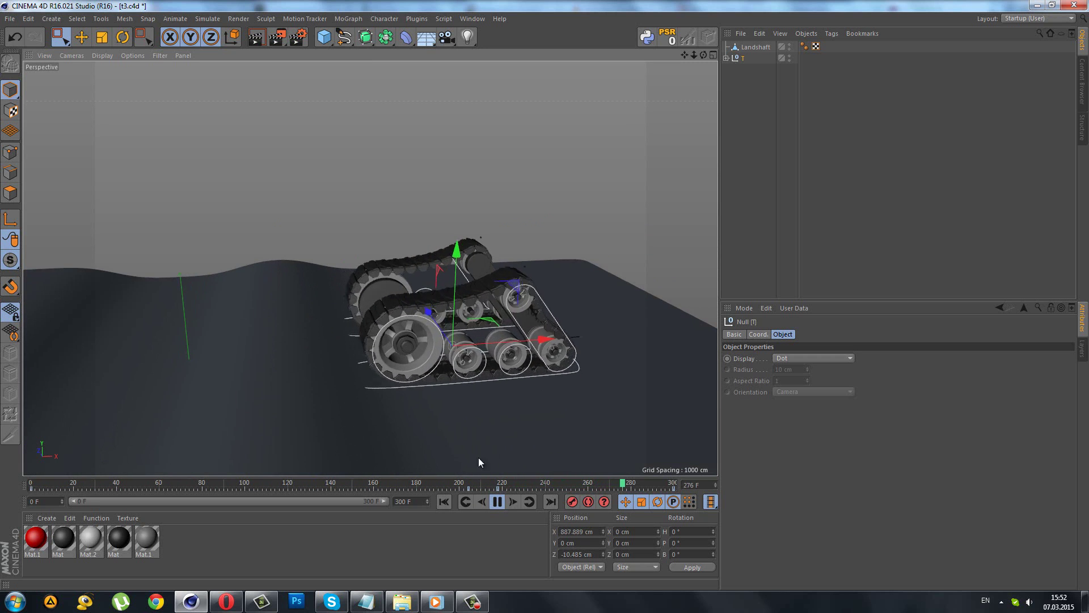
left_click_drag(654, 372, 332, 245, "alt")
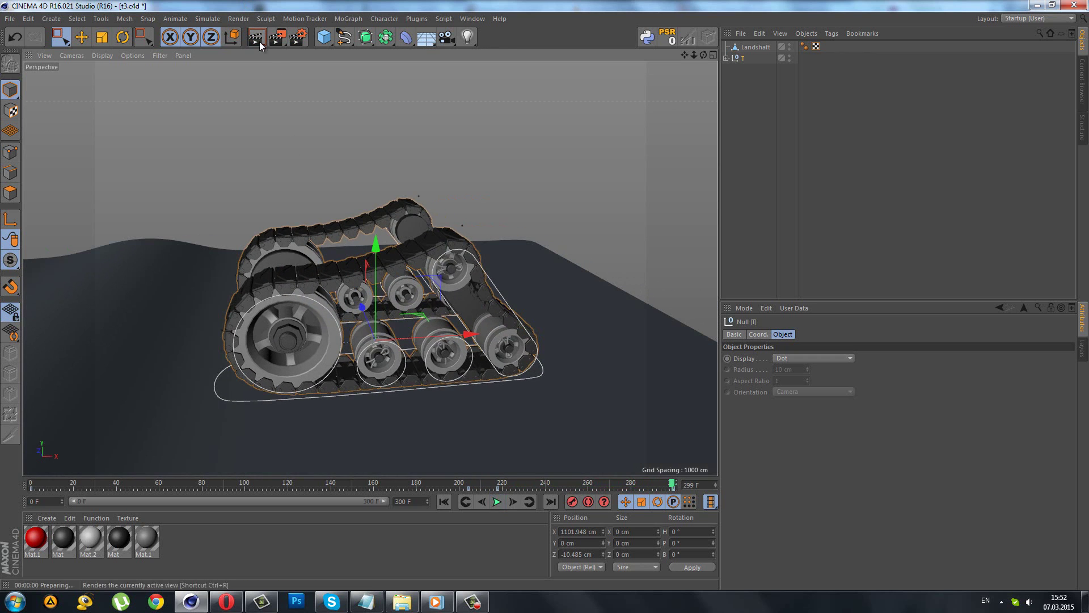
left_click(474, 602)
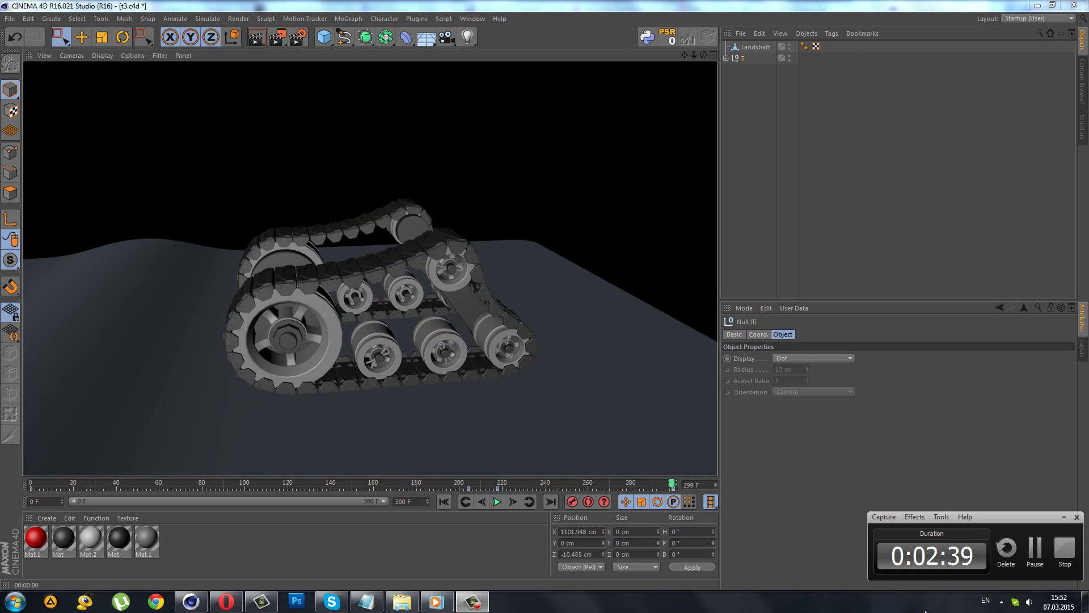